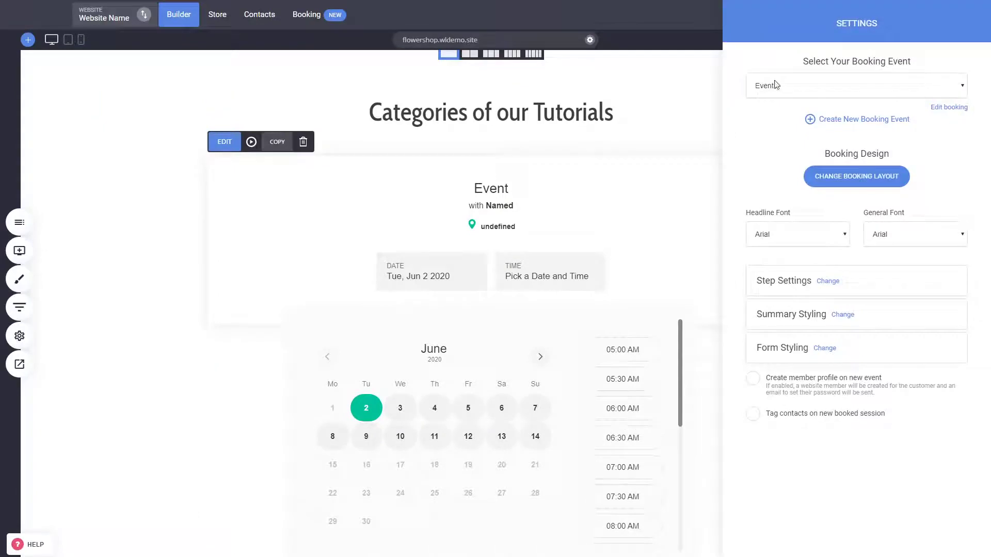
Apply the bottom-right booking layout, placing the event summary beside the June calendar
{"action": "left_click", "coordinate": [873, 175]}
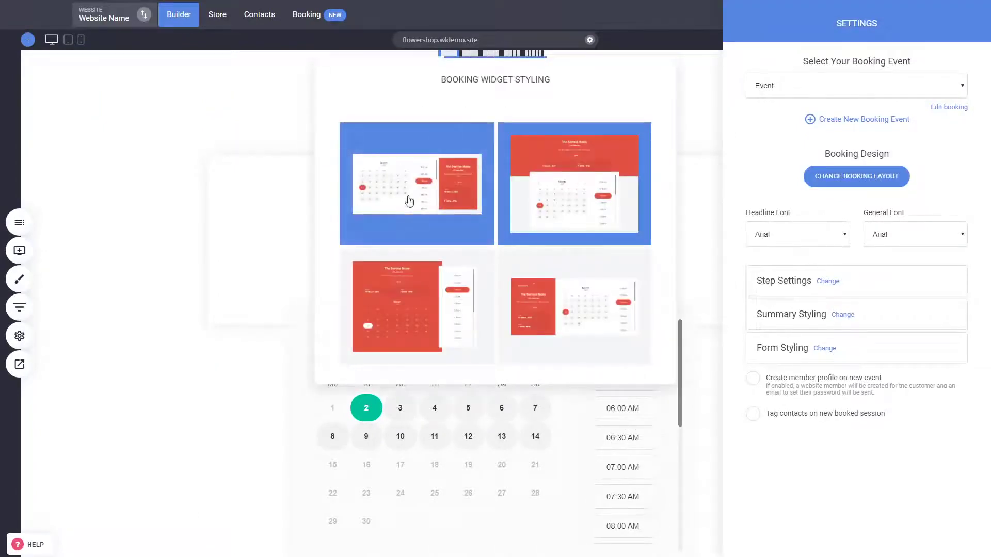
{"action": "left_click", "coordinate": [609, 330]}
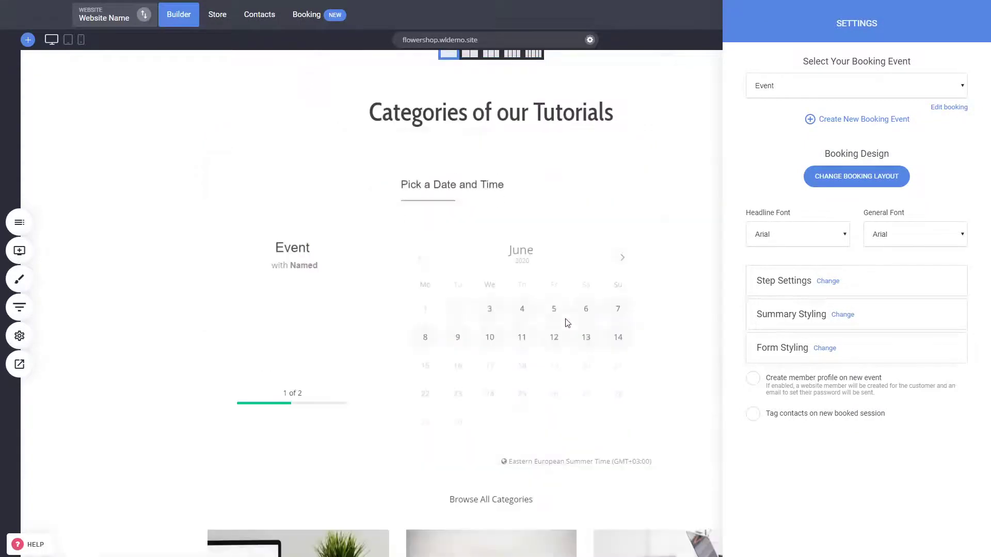
Switch to the bottom-left booking layout and set headline and general fonts to Cabin Condensed
{"action": "left_click", "coordinate": [840, 181]}
{"action": "left_click", "coordinate": [455, 297]}
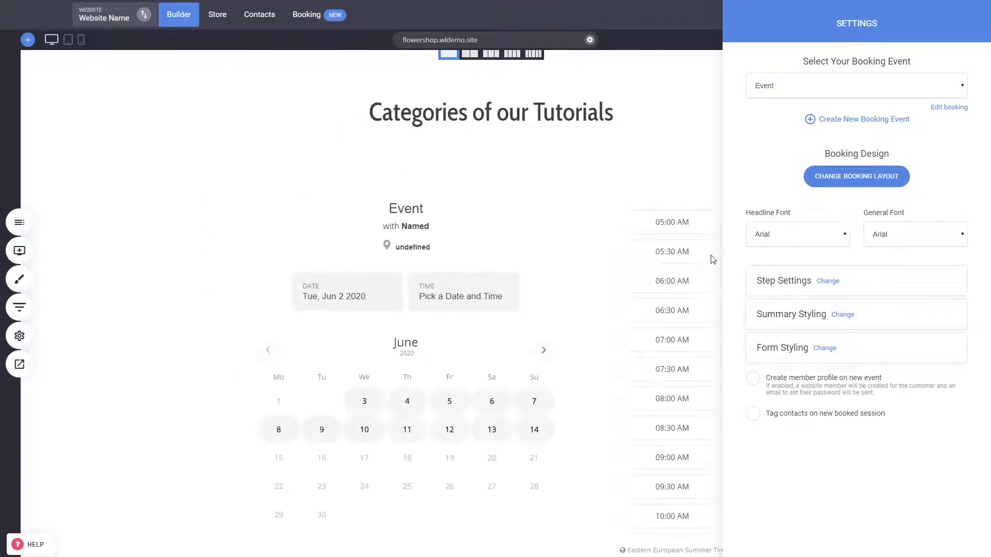
{"action": "left_click", "coordinate": [808, 238]}
{"action": "left_click", "coordinate": [800, 262]}
{"action": "left_click", "coordinate": [886, 267]}
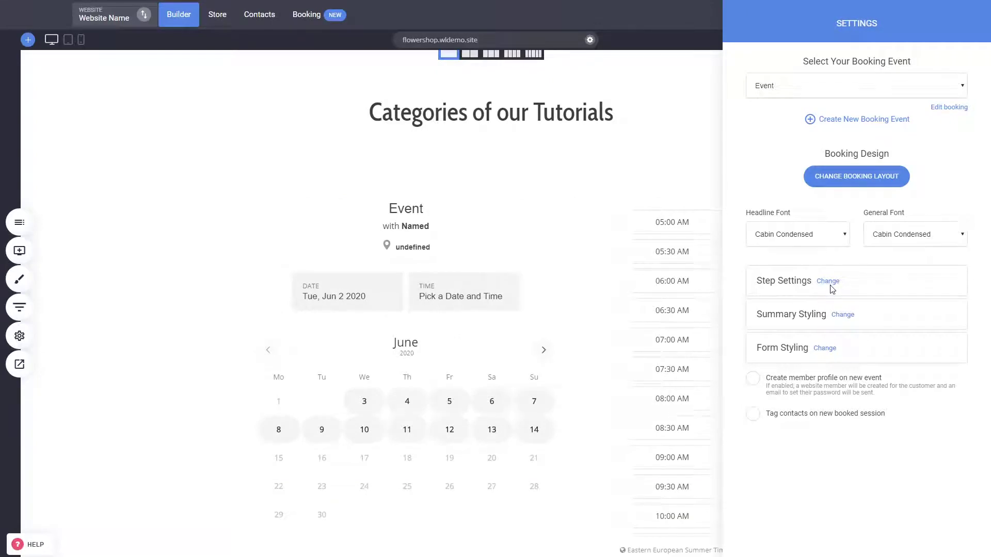
{"action": "left_click", "coordinate": [829, 281]}
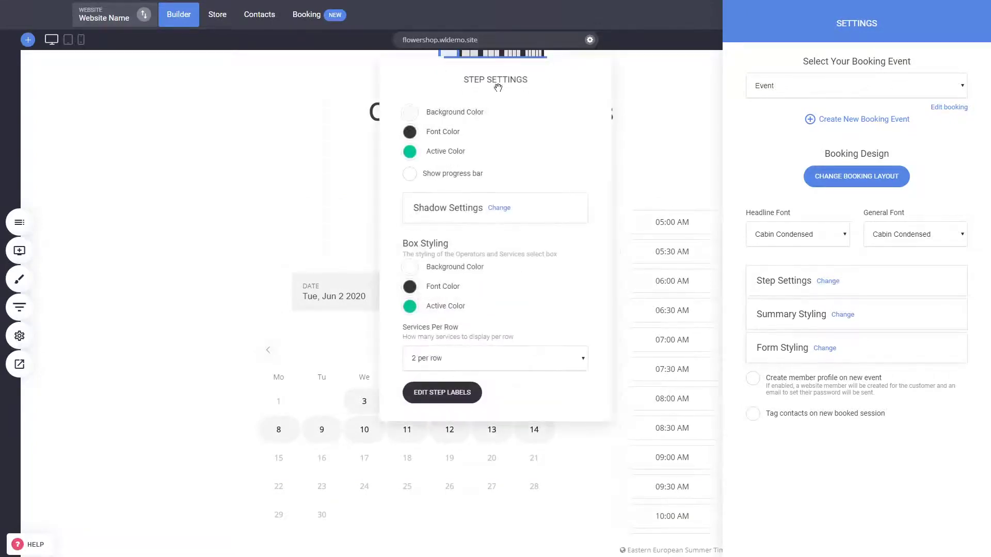
Set the booking widget's step background colour to pale lavender (#DBDBF2)
{"action": "left_click_drag", "start_coordinate": [498, 88], "coordinate": [148, 91]}
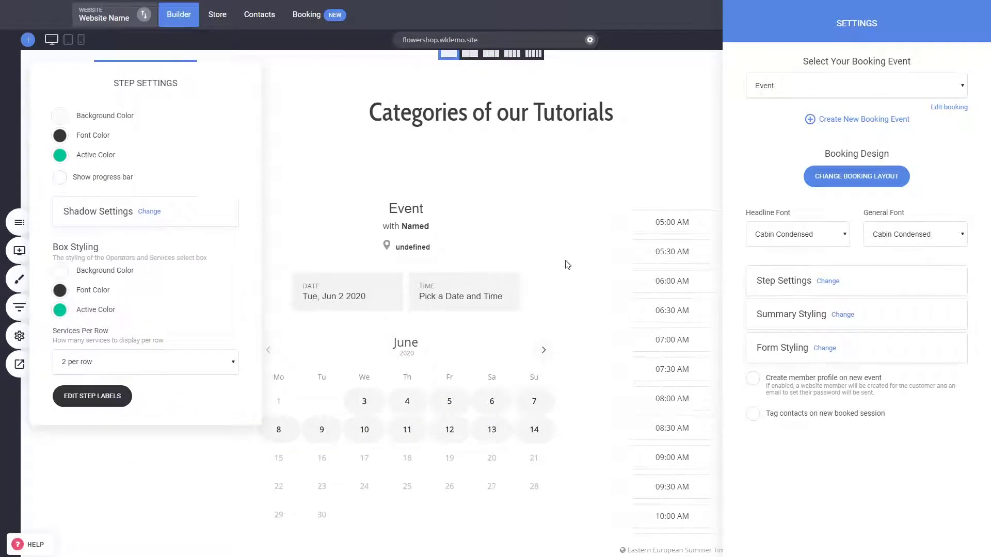
{"action": "left_click", "coordinate": [578, 277]}
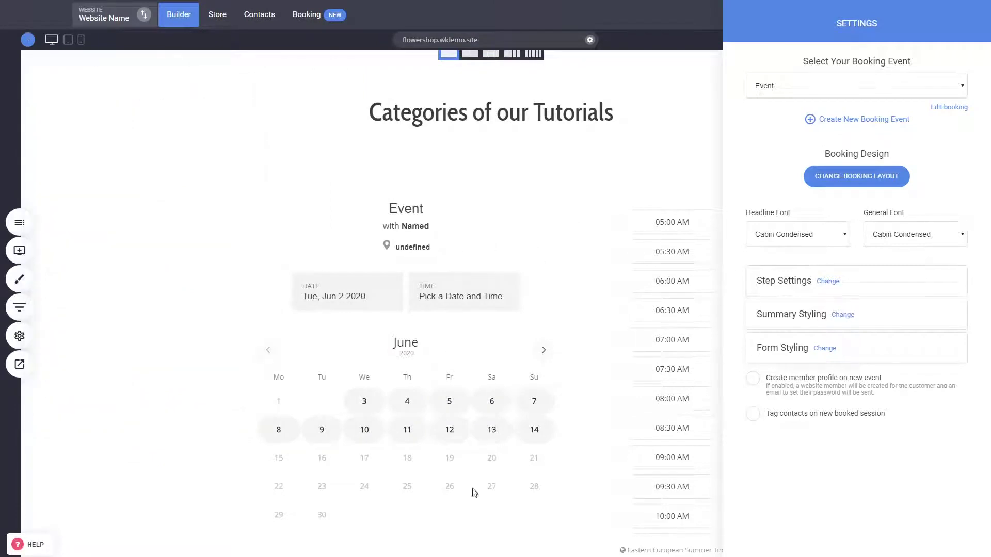
{"action": "left_click", "coordinate": [823, 282]}
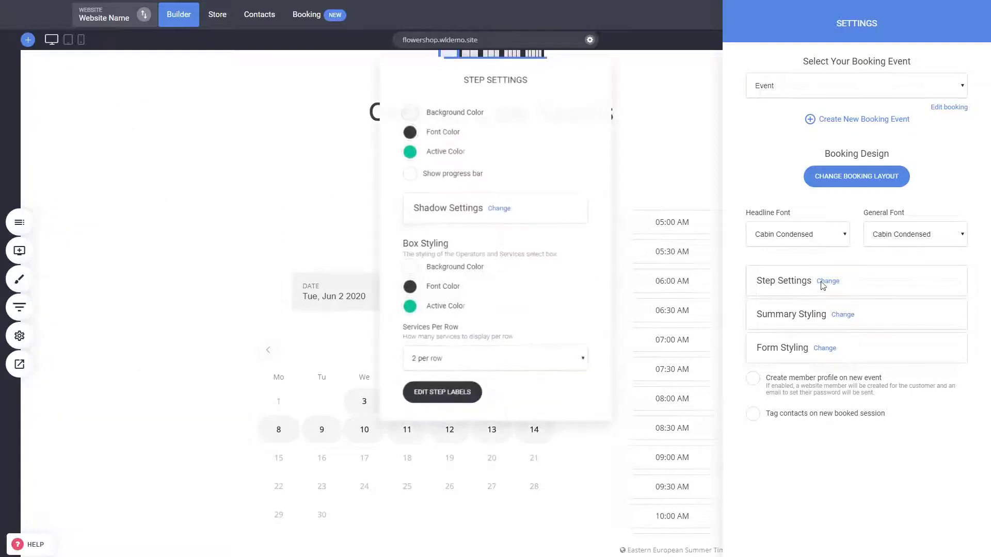
{"action": "left_click", "coordinate": [410, 114]}
{"action": "left_click_drag", "start_coordinate": [443, 138], "coordinate": [418, 135]}
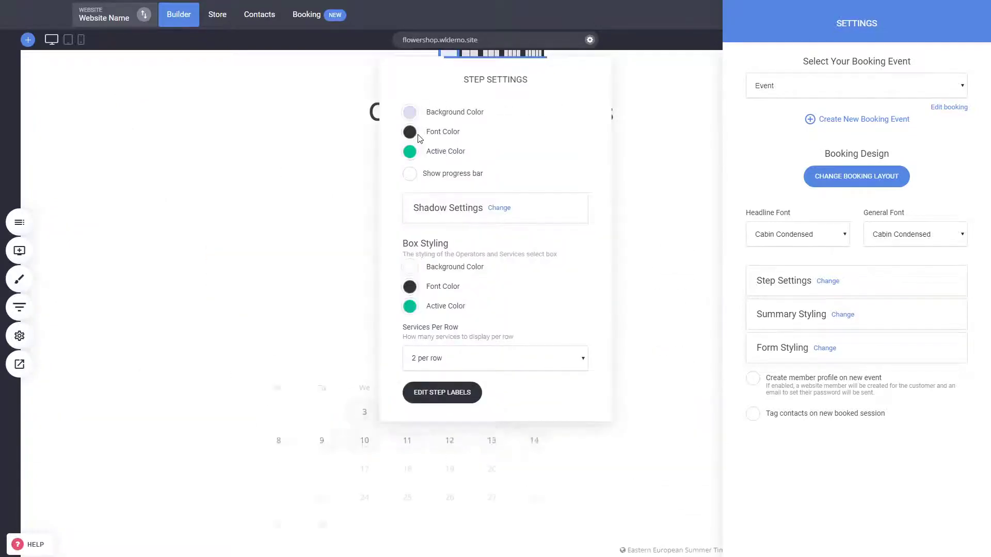
Close the step and booking settings and save the page changes
{"action": "left_click", "coordinate": [275, 213]}
{"action": "left_click", "coordinate": [552, 238]}
{"action": "left_click", "coordinate": [499, 14]}
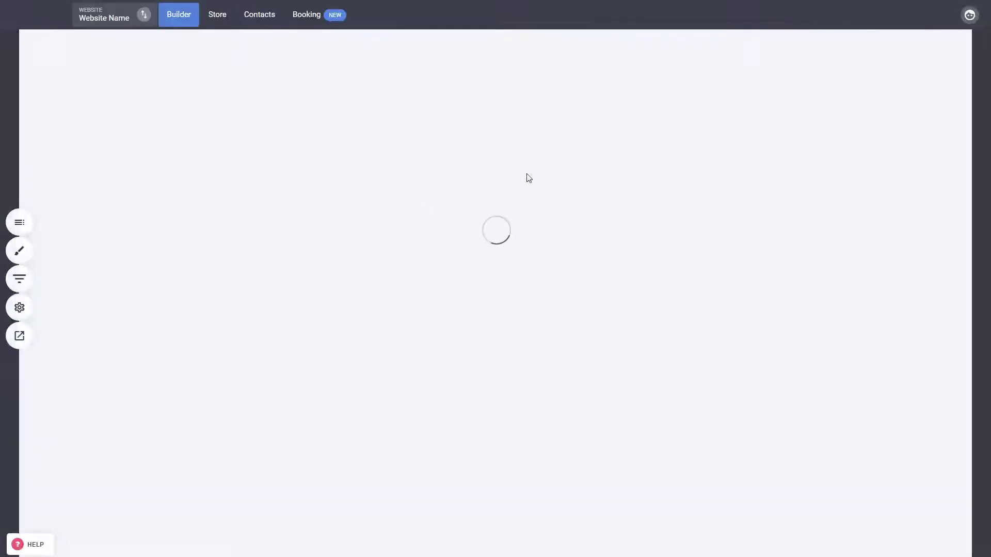
{"action": "scroll", "coordinate": [527, 178], "scroll_direction": "down", "scroll_amount": 10}
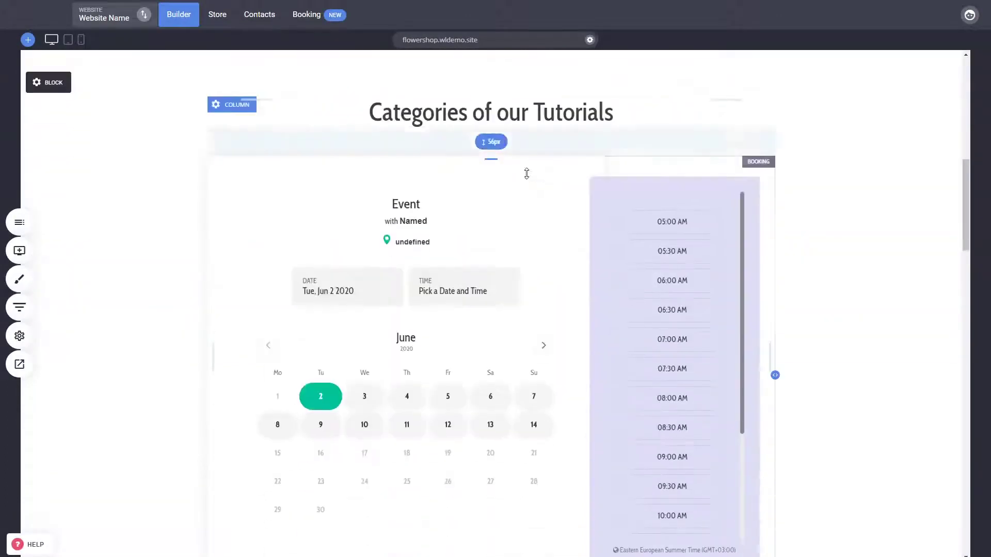
Set the booking widget's step background colour to the very light F4F4F8
{"action": "left_click", "coordinate": [523, 235]}
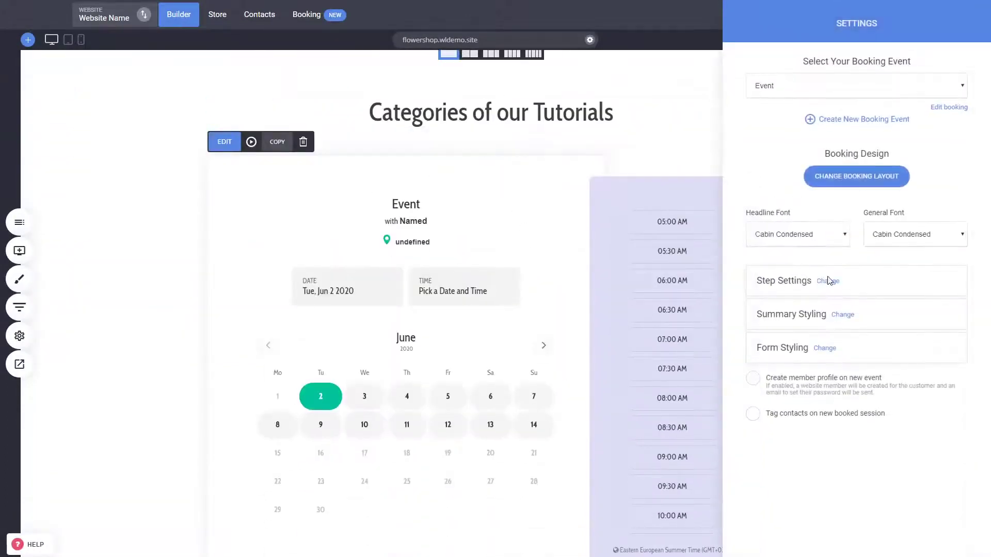
{"action": "left_click", "coordinate": [827, 280]}
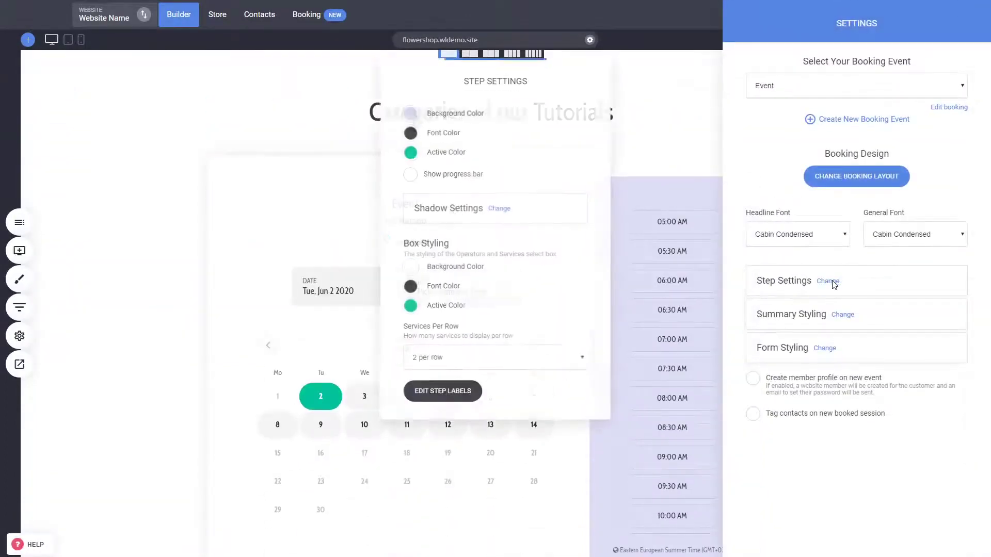
{"action": "left_click", "coordinate": [410, 112]}
{"action": "left_click_drag", "start_coordinate": [433, 152], "coordinate": [464, 151]}
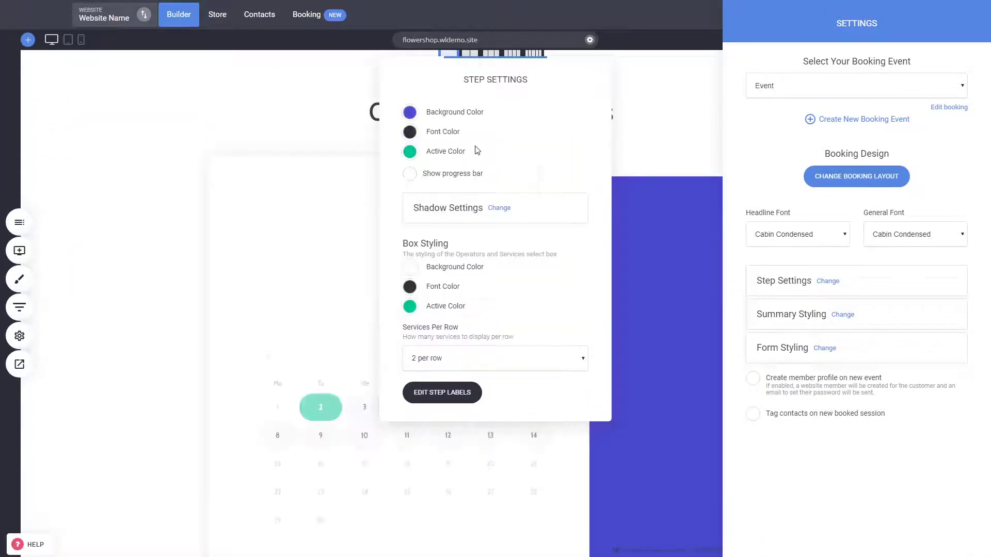
{"action": "left_click", "coordinate": [411, 114]}
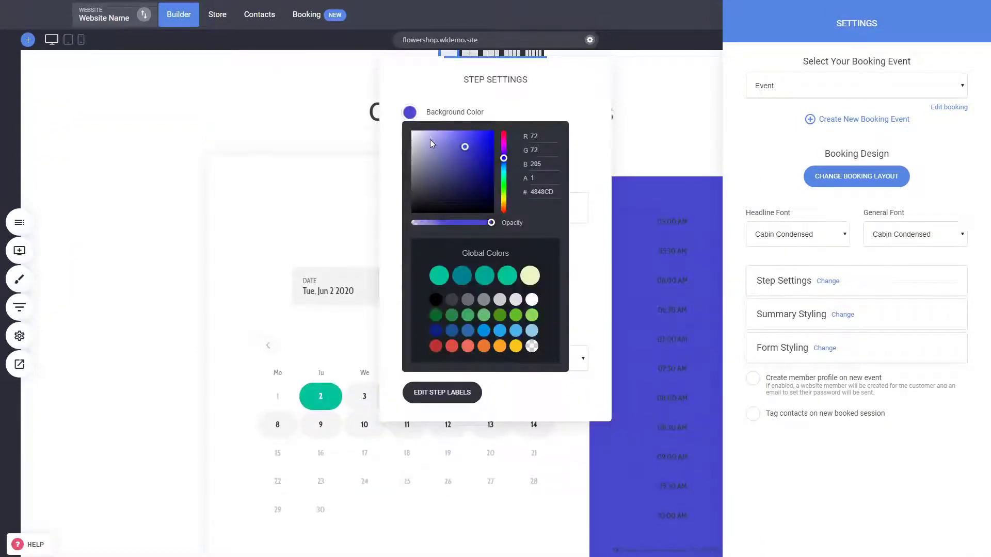
{"action": "left_click_drag", "start_coordinate": [417, 133], "coordinate": [405, 127]}
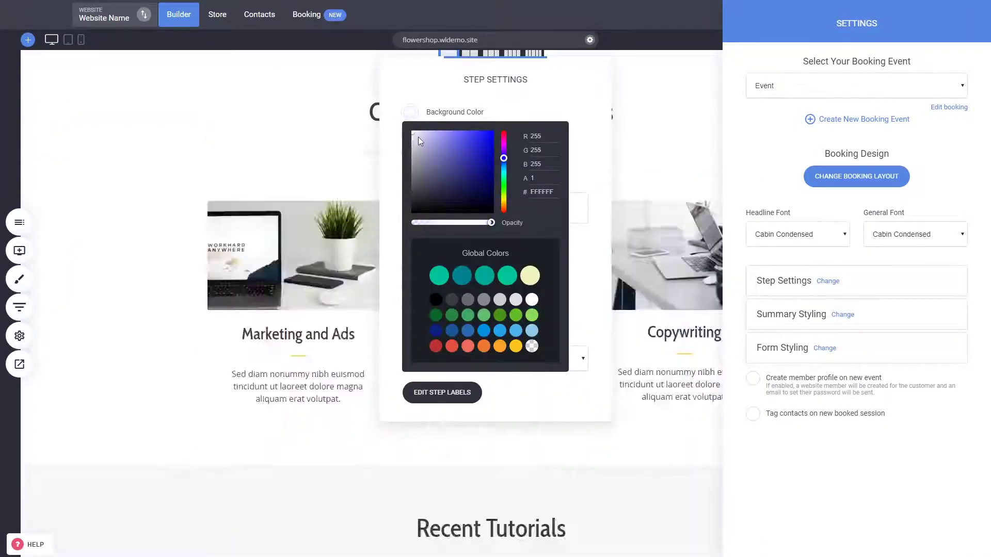
{"action": "left_click", "coordinate": [413, 133]}
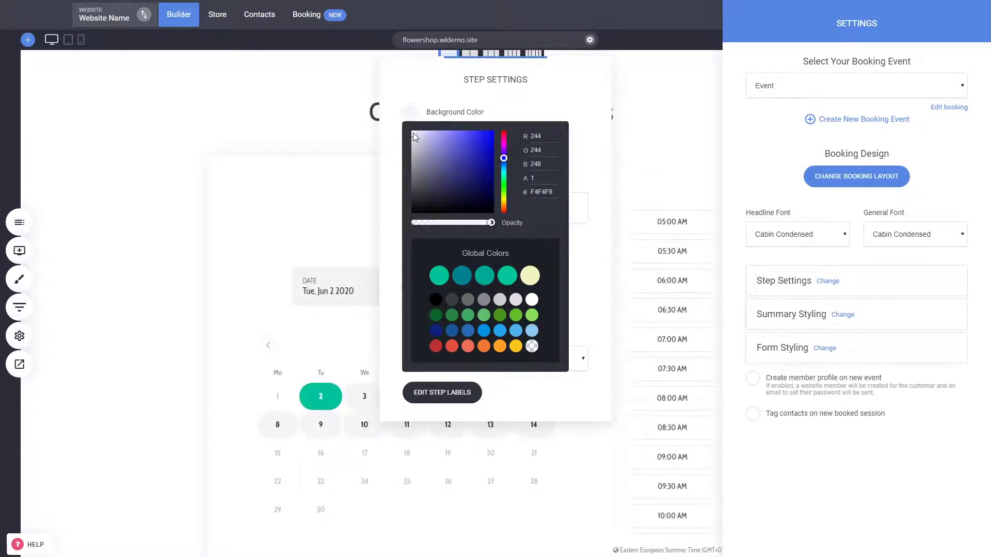
{"action": "left_click", "coordinate": [571, 98]}
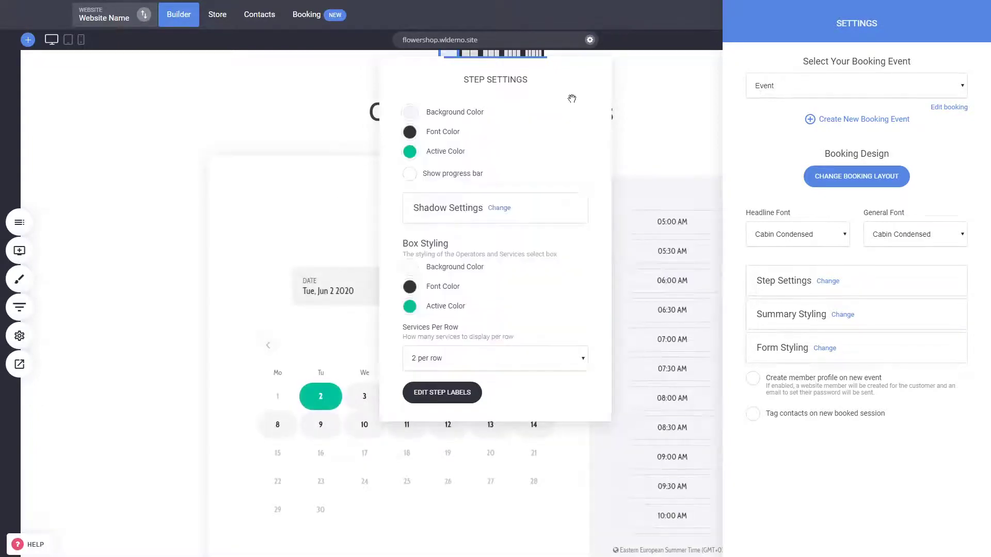
Check the step active colour picker and leave the active colour green
{"action": "left_click", "coordinate": [409, 154]}
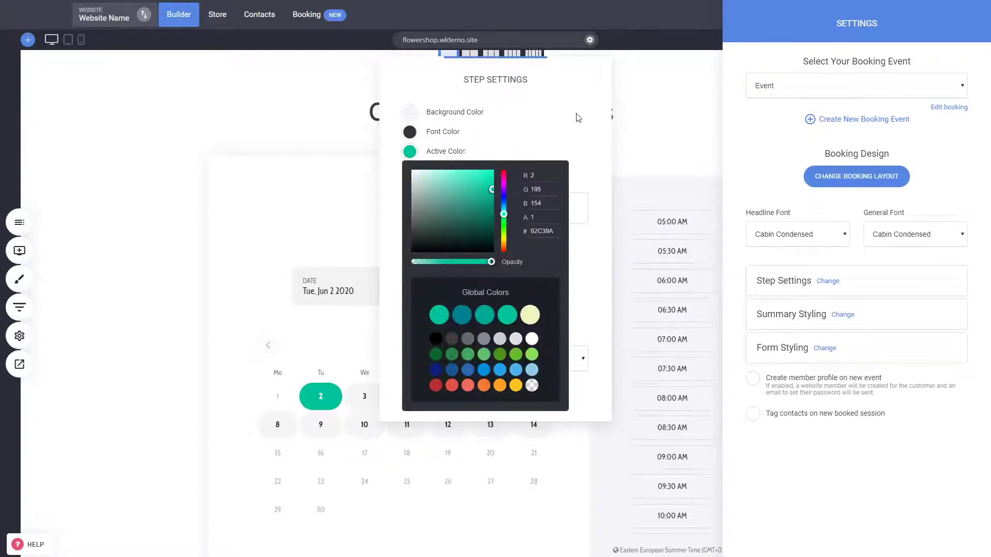
{"action": "left_click", "coordinate": [558, 83]}
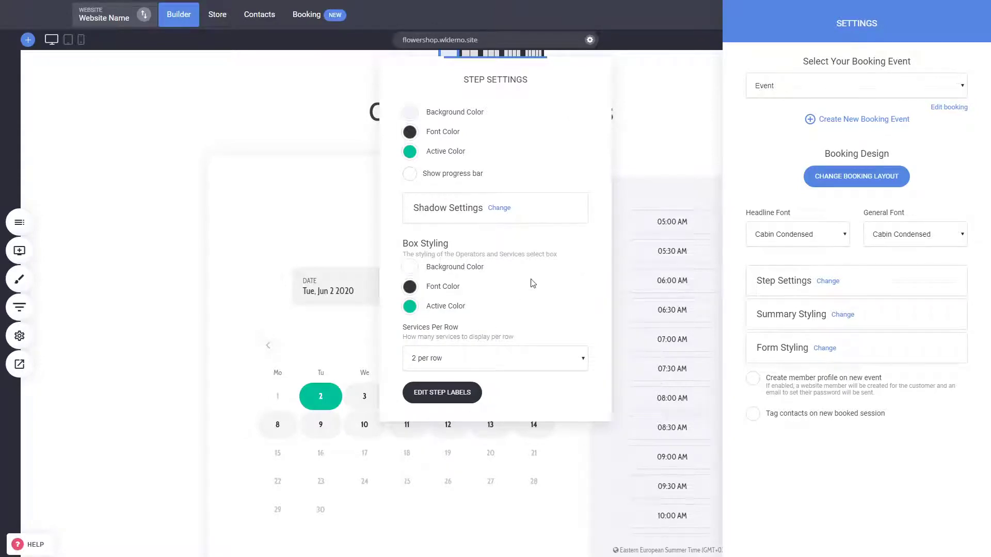
{"action": "left_click", "coordinate": [843, 316]}
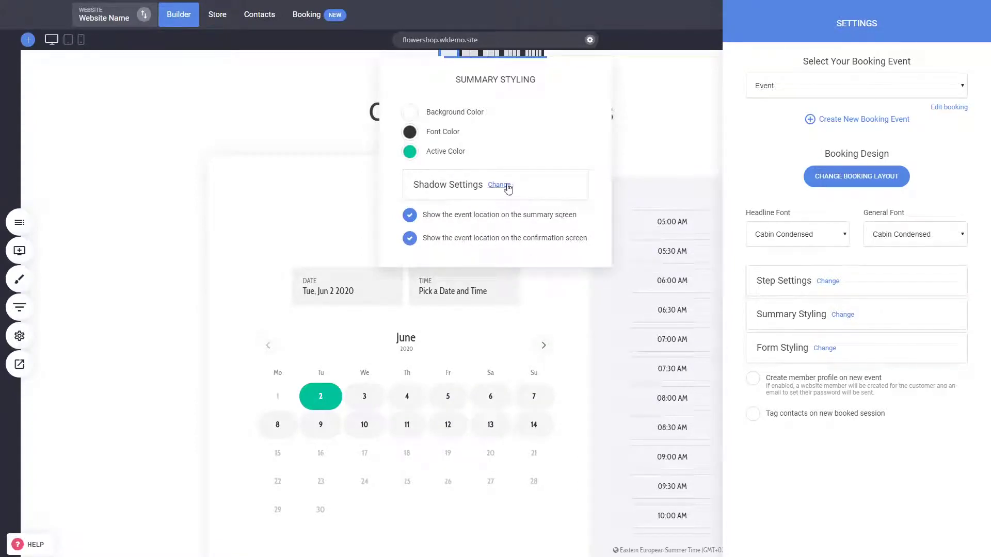
{"action": "left_click", "coordinate": [902, 475]}
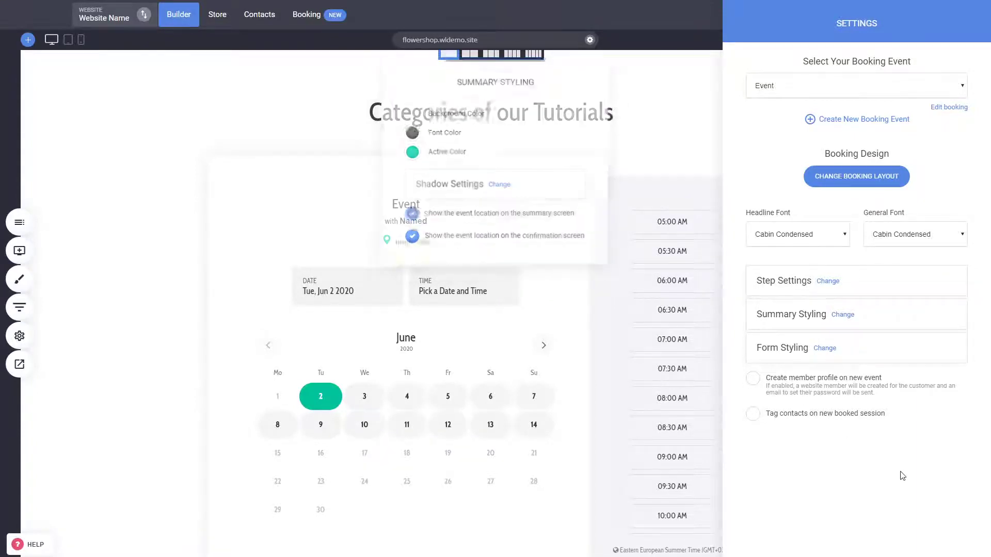
Select the 'Book Appointment' button text in Form Styling, then close the popup
{"action": "left_click", "coordinate": [825, 348]}
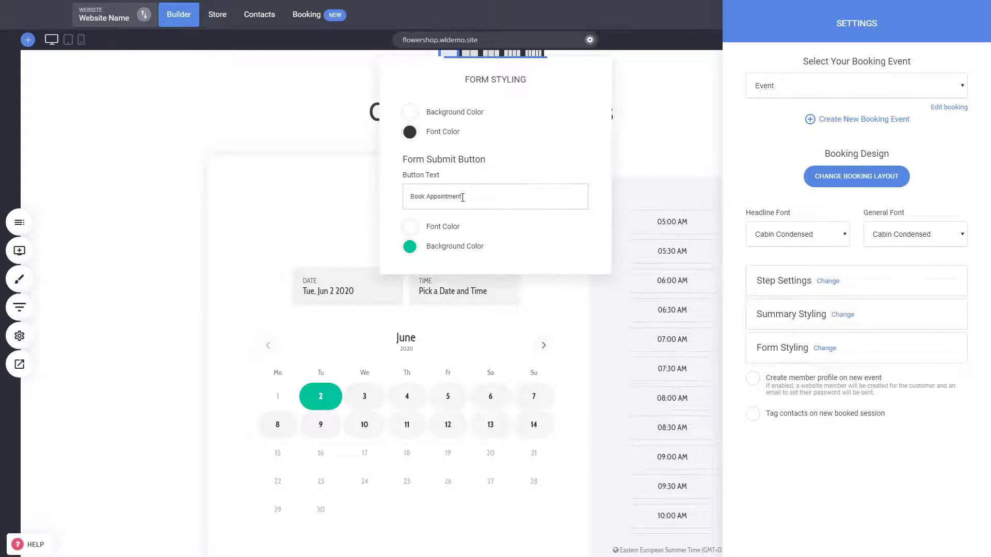
{"action": "left_click_drag", "start_coordinate": [469, 199], "coordinate": [411, 198]}
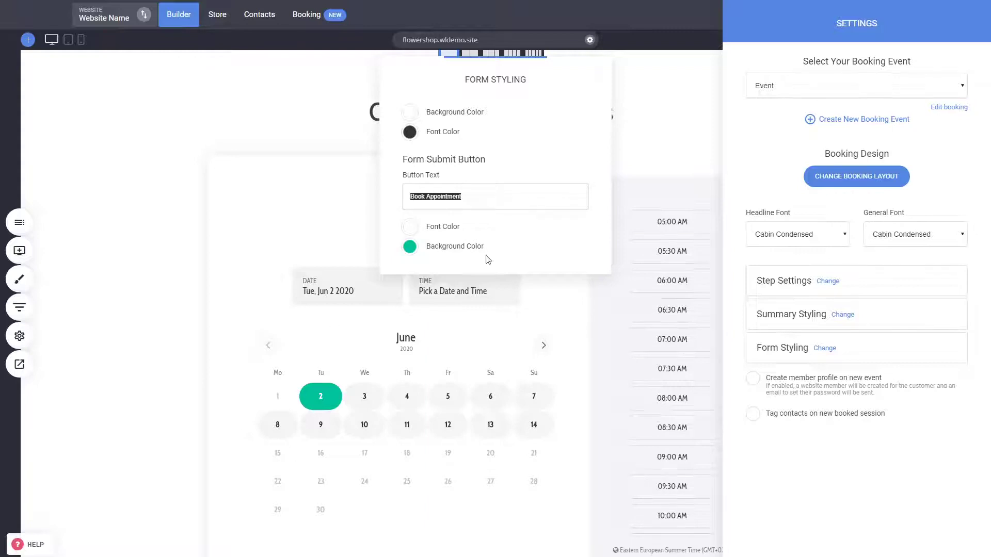
{"action": "left_click", "coordinate": [890, 455]}
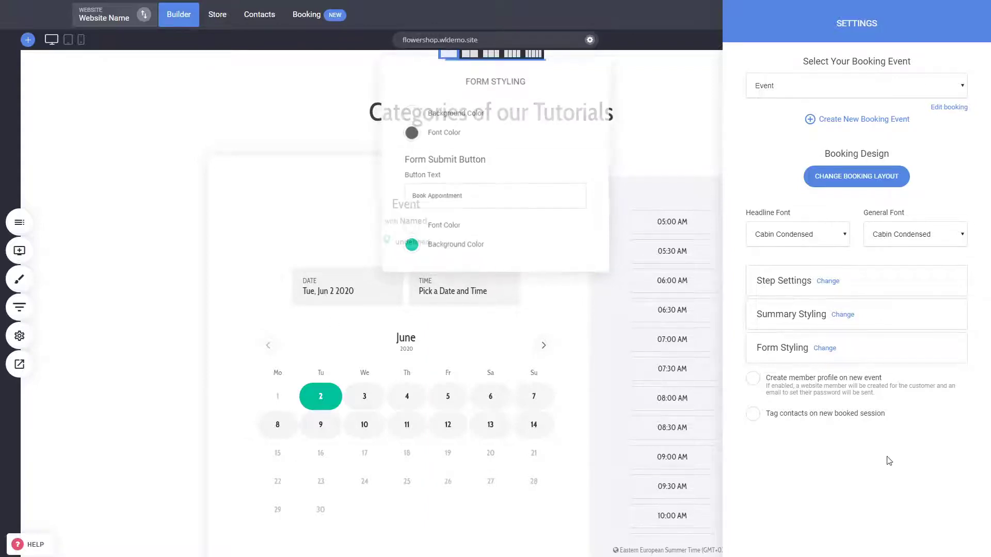
{"action": "left_click", "coordinate": [836, 386]}
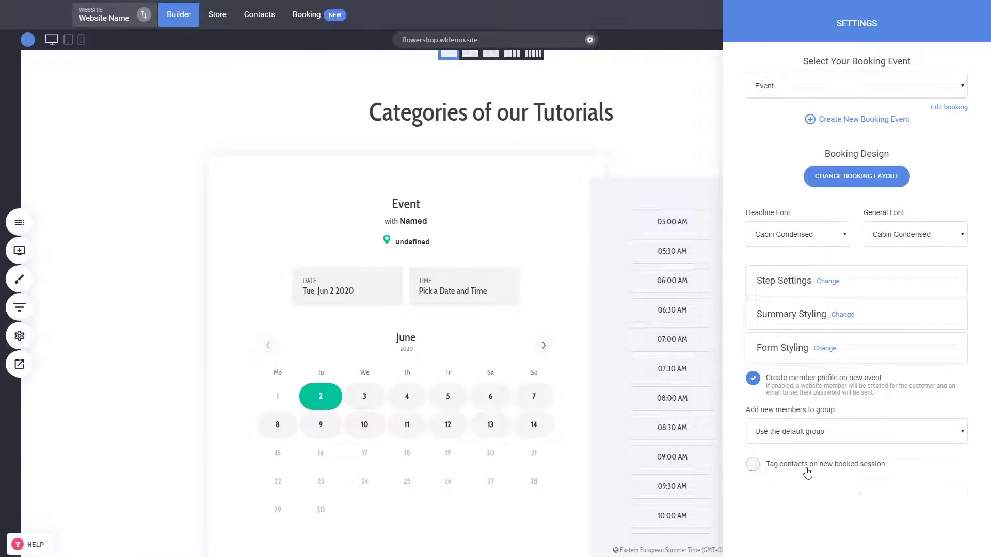
{"action": "left_click", "coordinate": [805, 468]}
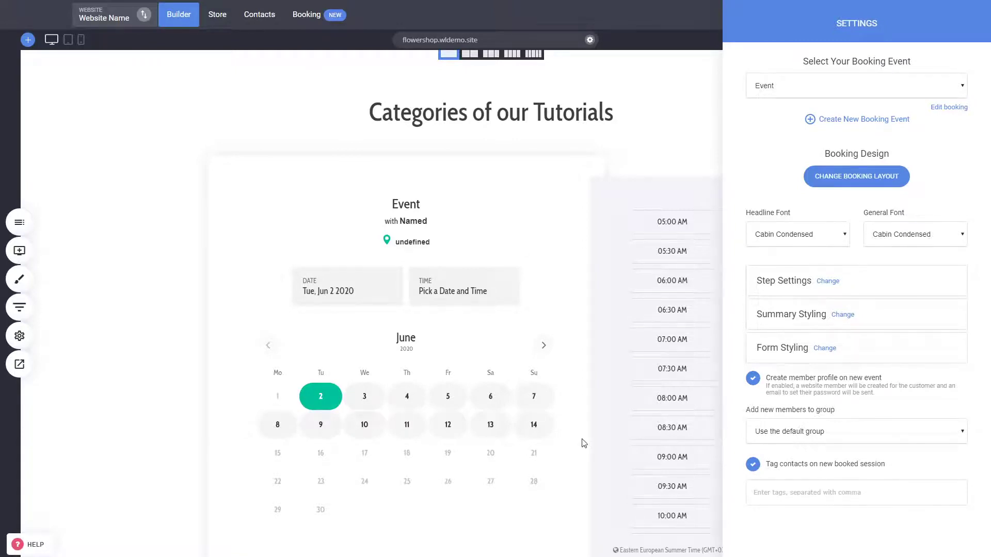
{"action": "left_click", "coordinate": [803, 470]}
{"action": "left_click", "coordinate": [806, 389]}
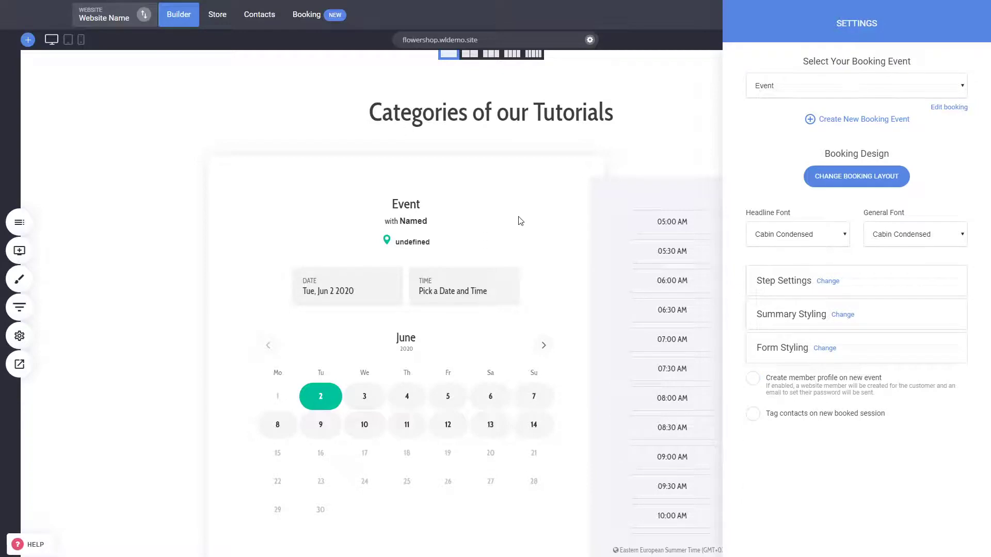
Close the booking widget settings and save the page changes
{"action": "left_click", "coordinate": [563, 276]}
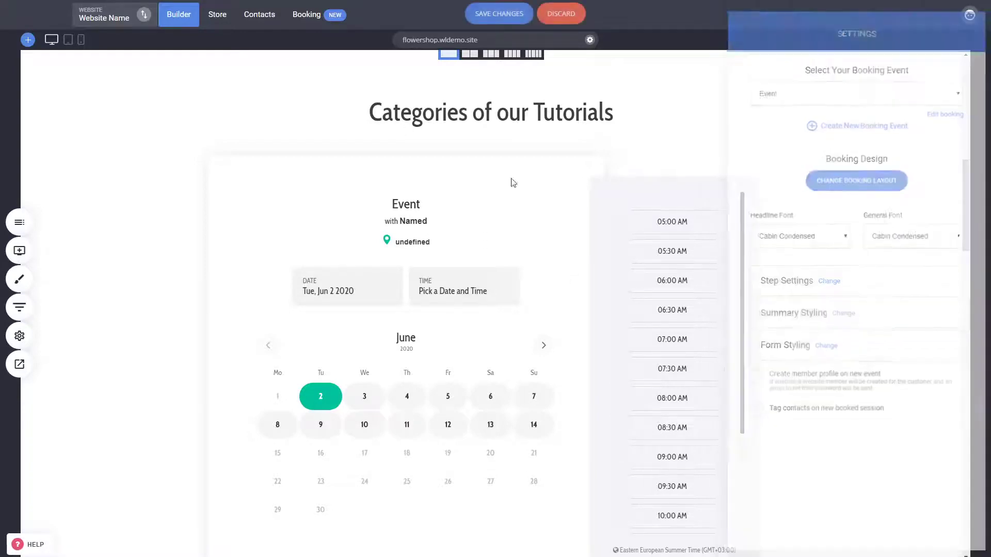
{"action": "left_click", "coordinate": [500, 15]}
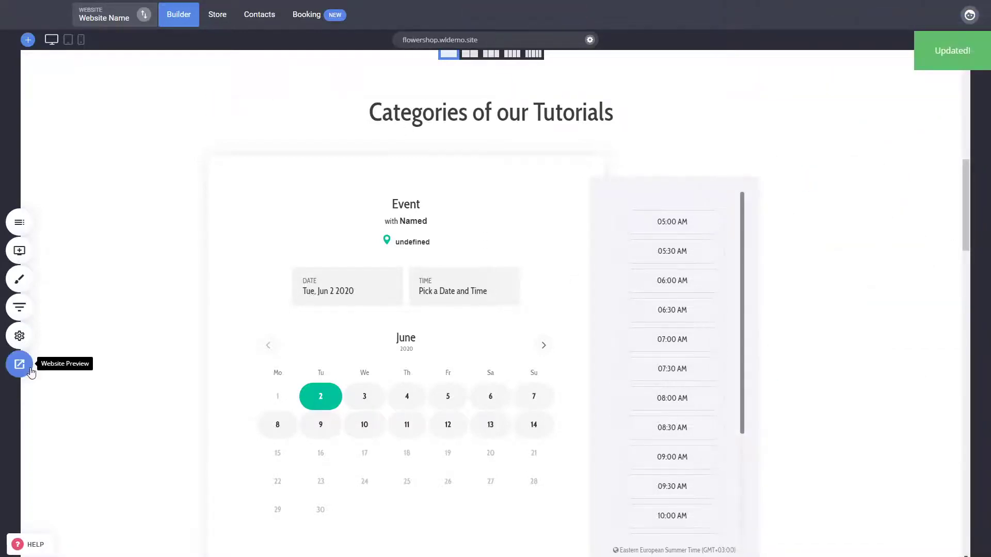
{"action": "left_click", "coordinate": [19, 365]}
Preview a test booking for June 4 at 10:30, then close the preview
{"action": "scroll", "coordinate": [664, 254], "scroll_direction": "down", "scroll_amount": 10}
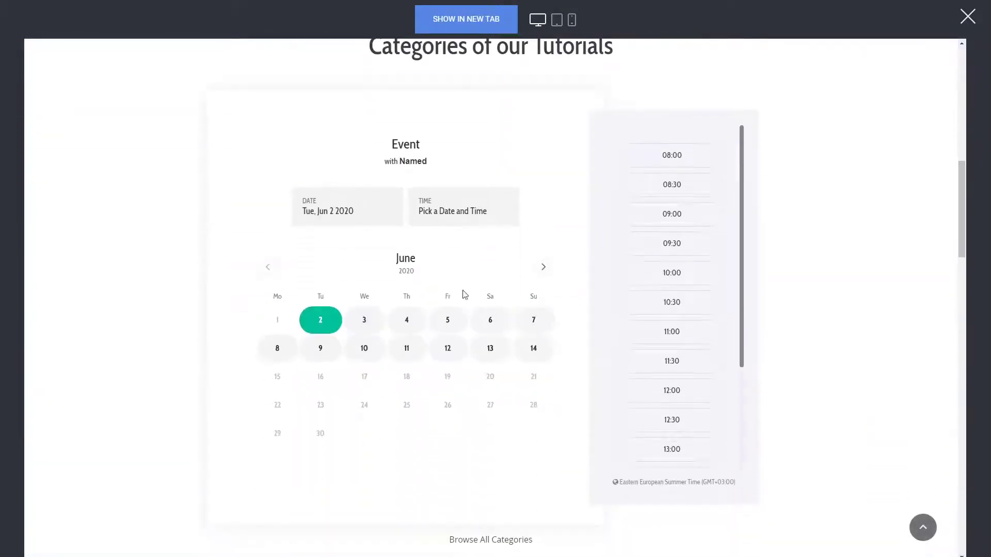
{"action": "left_click", "coordinate": [409, 322]}
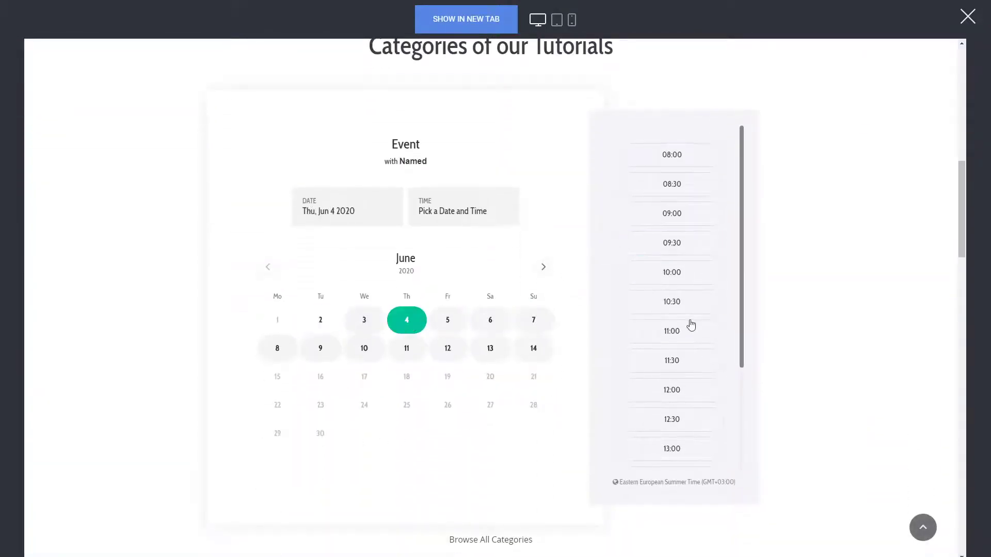
{"action": "scroll", "coordinate": [690, 325], "scroll_direction": "down", "scroll_amount": 3}
{"action": "scroll", "coordinate": [673, 431], "scroll_direction": "up", "scroll_amount": 3}
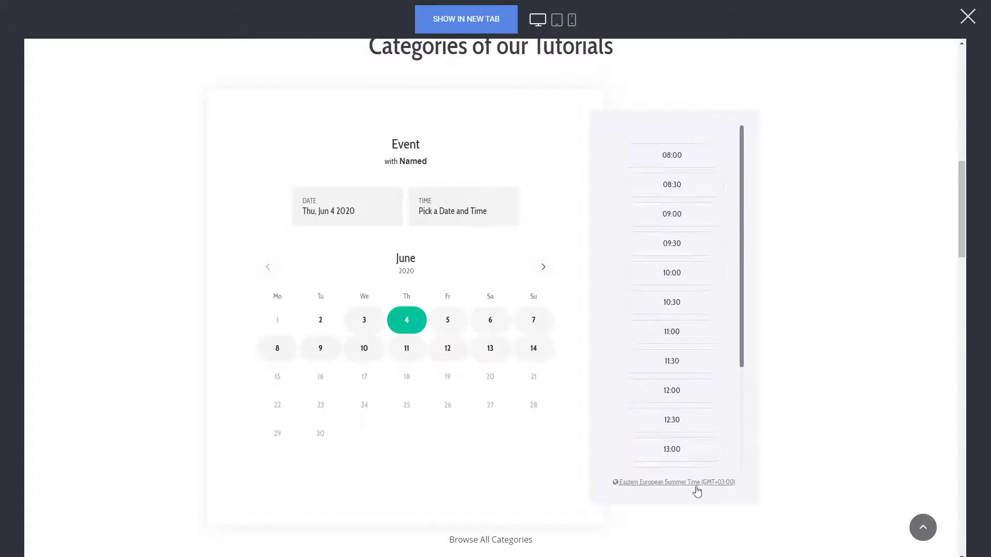
{"action": "left_click", "coordinate": [680, 305]}
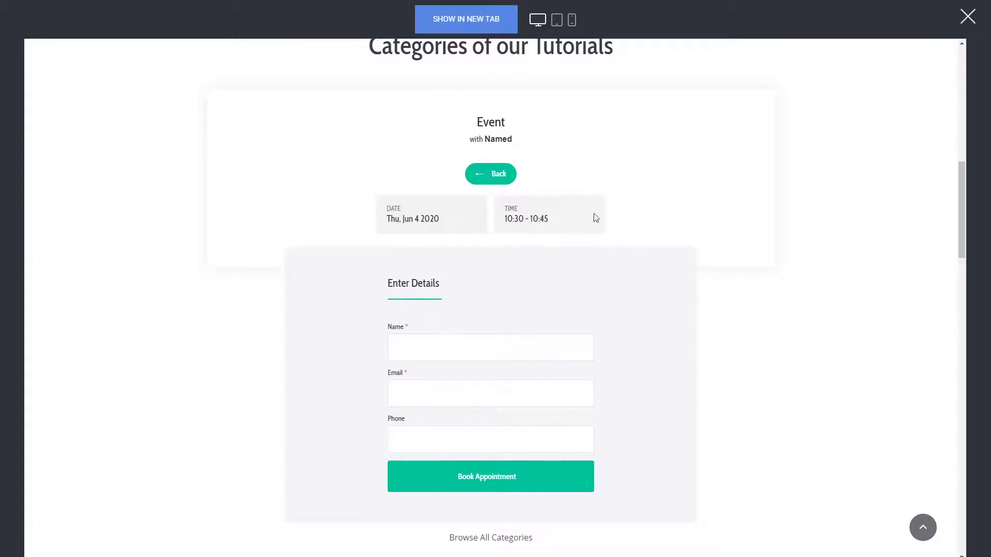
{"action": "left_click", "coordinate": [967, 16]}
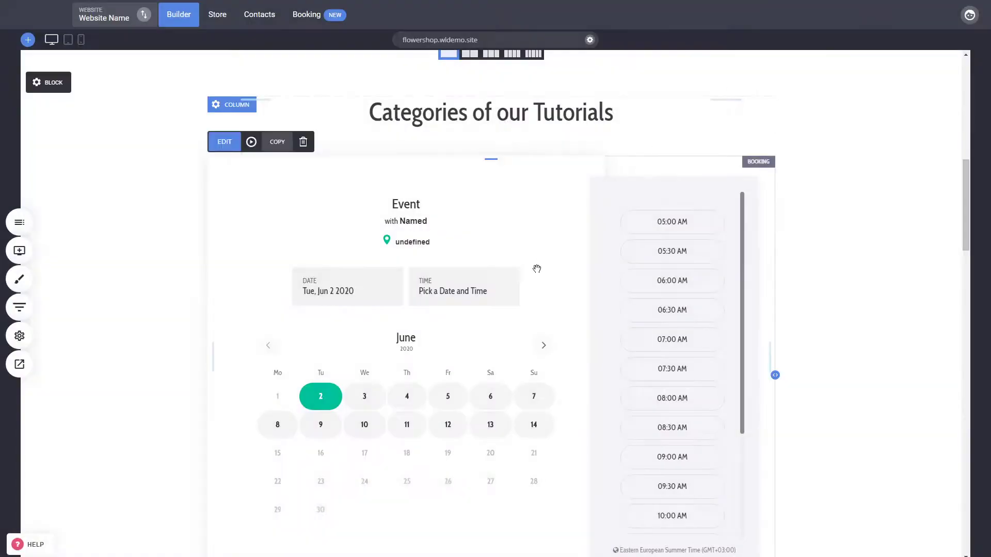
Switch the booking widget to the top-right layout with event details above the calendar, and save
{"action": "left_click", "coordinate": [463, 229]}
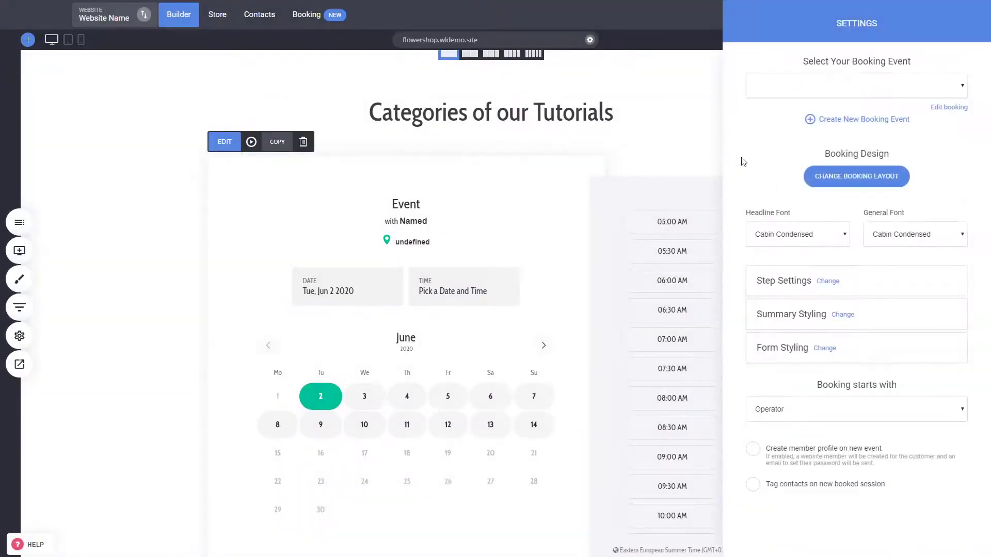
{"action": "left_click", "coordinate": [835, 180]}
{"action": "left_click", "coordinate": [406, 173]}
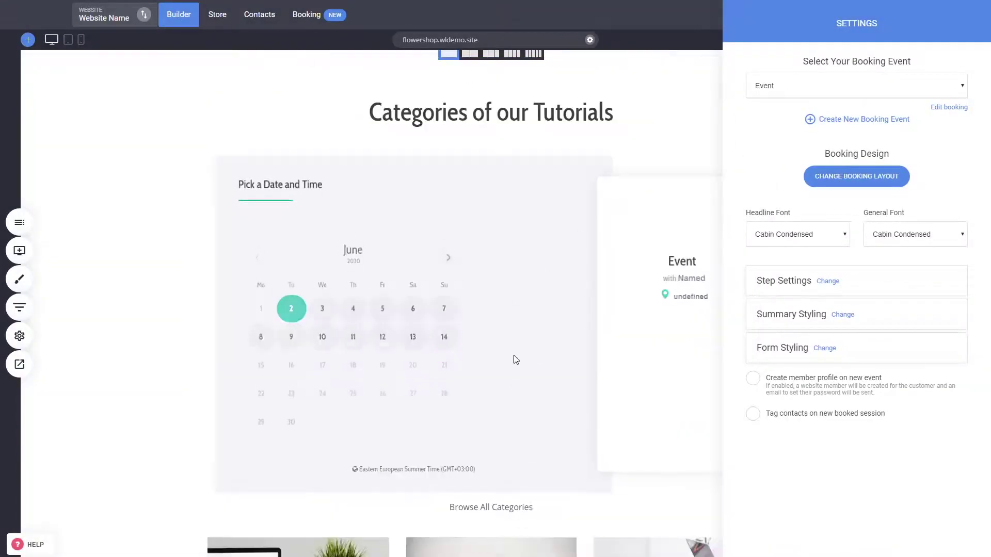
{"action": "left_click", "coordinate": [838, 177]}
{"action": "left_click", "coordinate": [564, 219]}
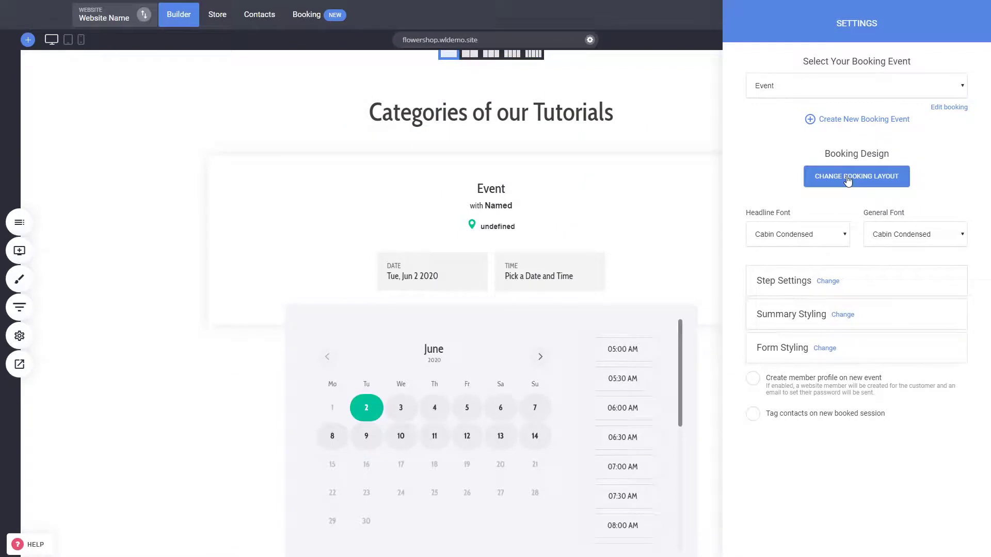
{"action": "left_click", "coordinate": [440, 275]}
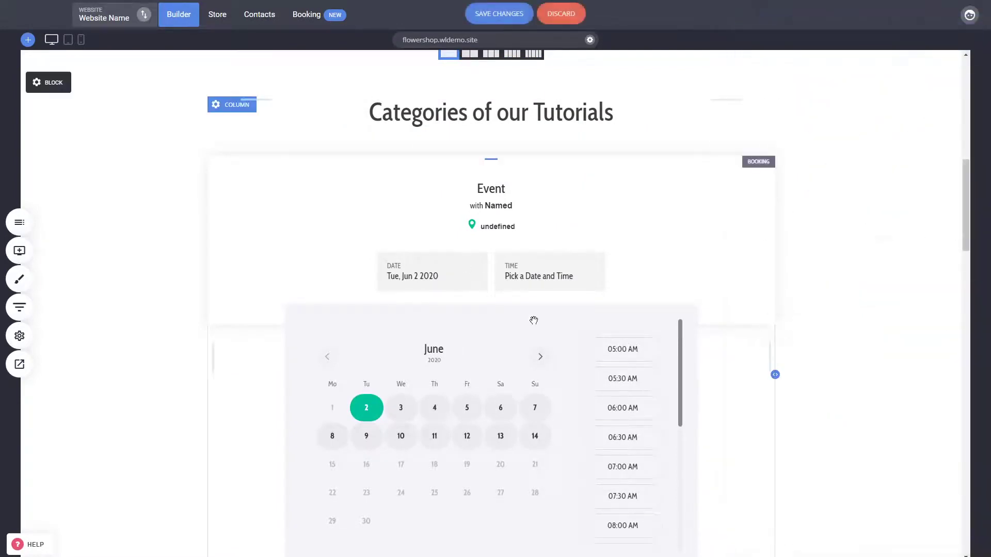
{"action": "left_click", "coordinate": [504, 14]}
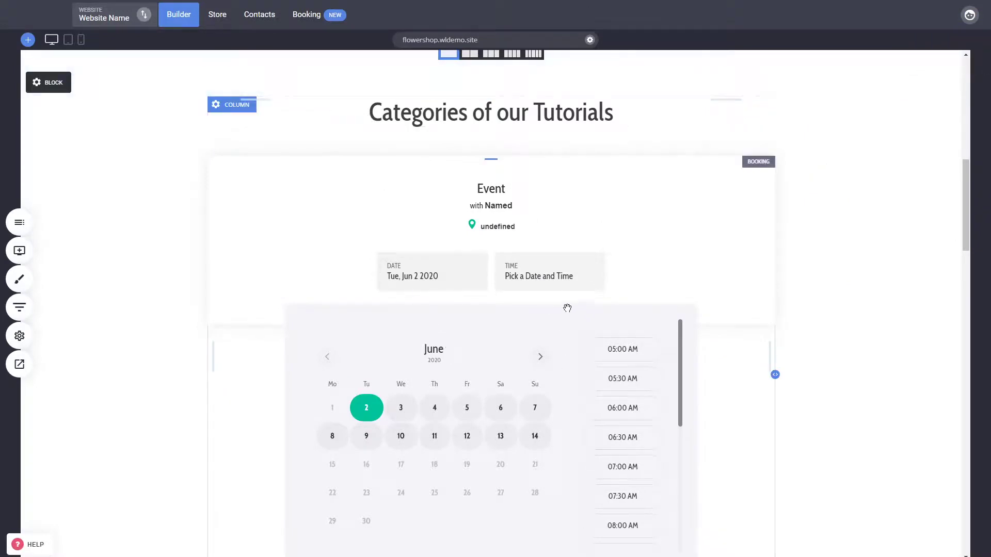
{"action": "mouse_move", "coordinate": [253, 53]}
{"action": "left_click", "coordinate": [312, 14]}
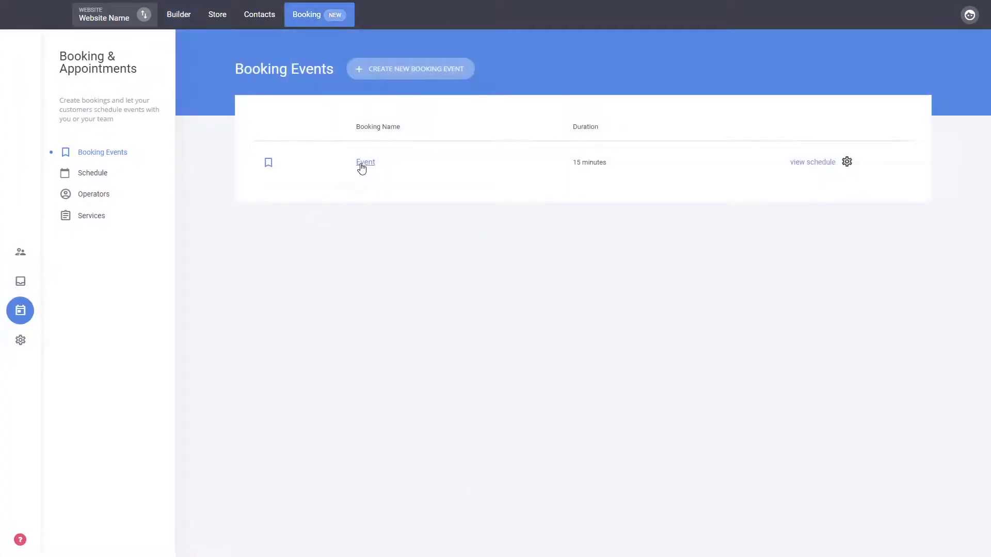
Create a 30-minute service named 'Service One' for the Event booking
{"action": "left_click", "coordinate": [365, 163]}
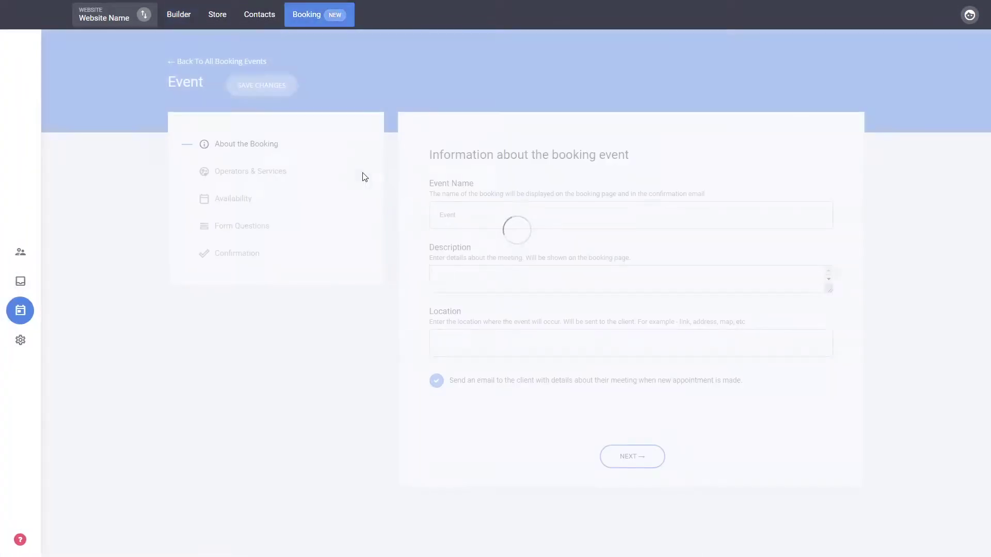
{"action": "left_click", "coordinate": [262, 172]}
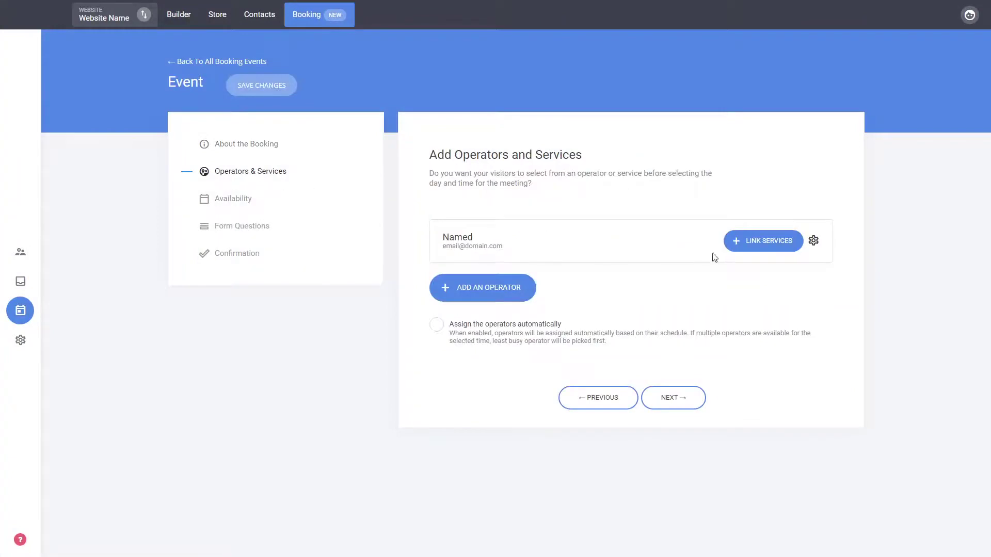
{"action": "left_click", "coordinate": [765, 242]}
{"action": "left_click", "coordinate": [233, 74]}
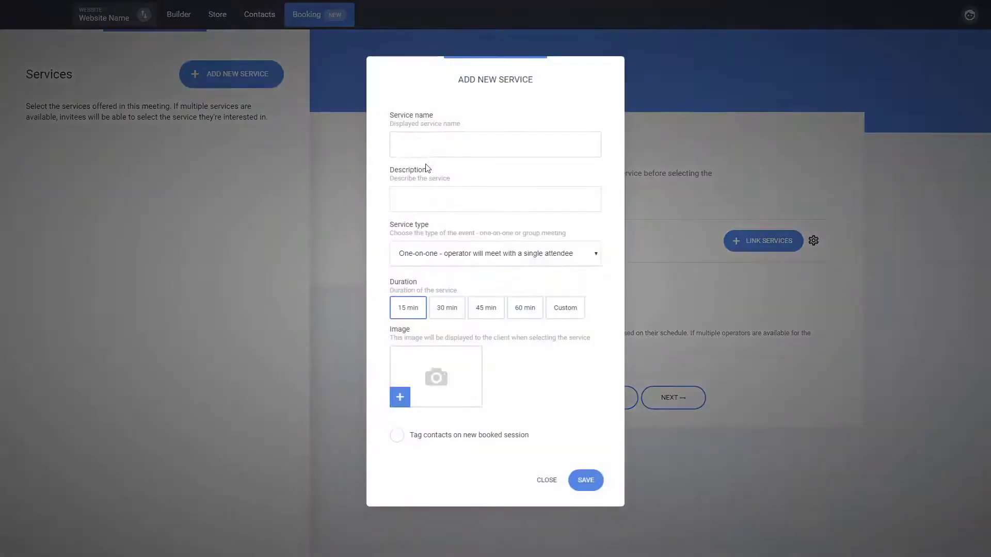
{"action": "left_click", "coordinate": [437, 154]}
{"action": "type", "text": "Service O"}
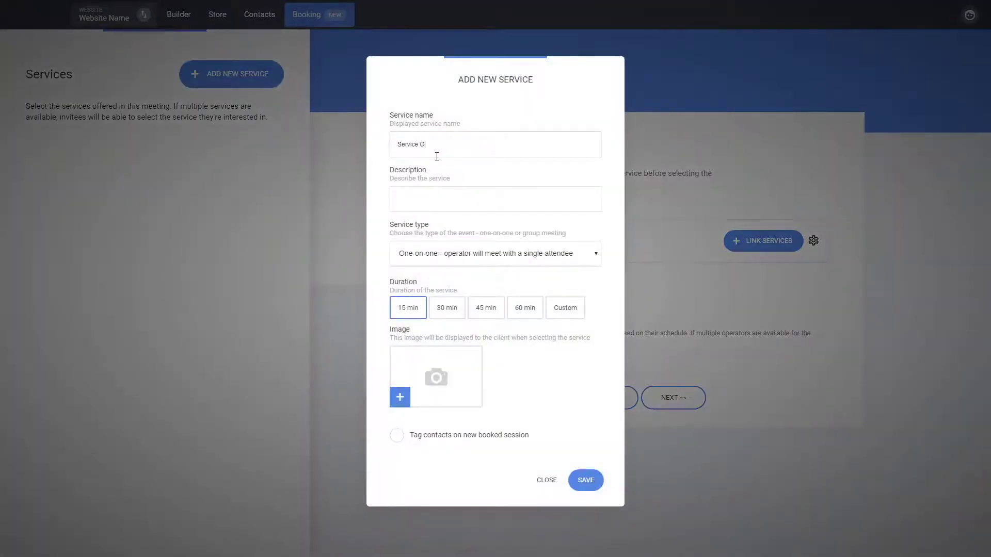
{"action": "type", "text": "ne"}
{"action": "key", "text": "ctrl+a"}
{"action": "key", "text": "ctrl+c"}
{"action": "left_click", "coordinate": [447, 309]}
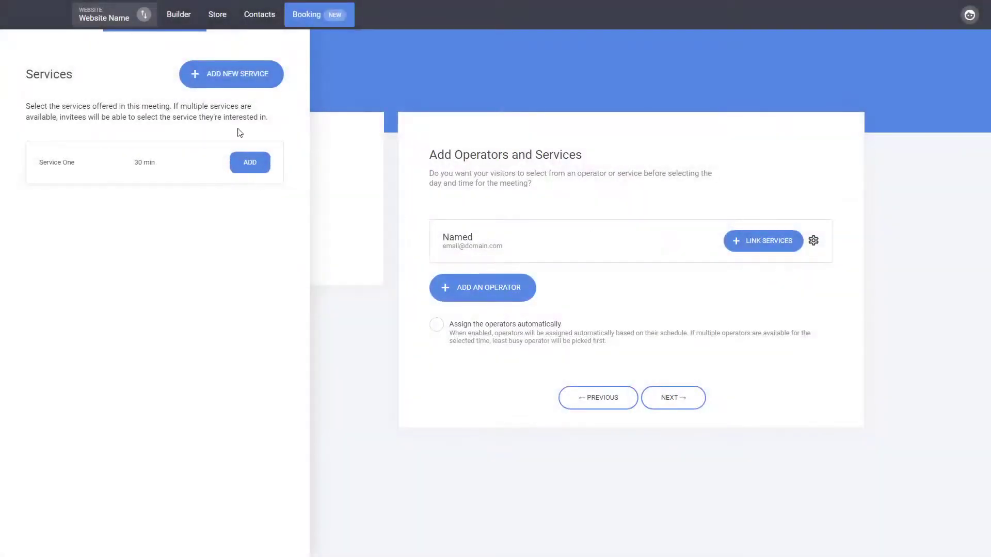
Create a second 45-minute service named 'Service Two'
{"action": "left_click", "coordinate": [234, 76]}
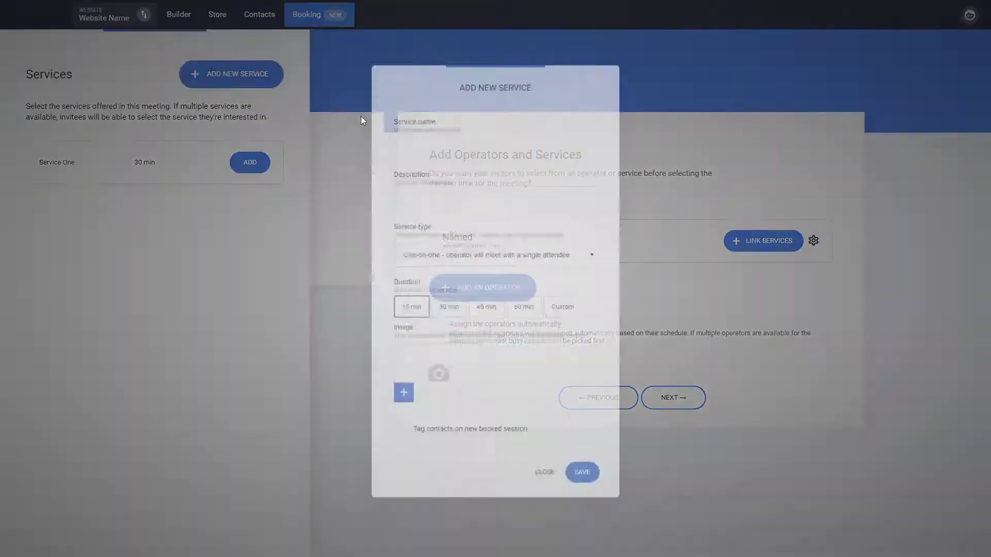
{"action": "key", "text": "ctrl+v"}
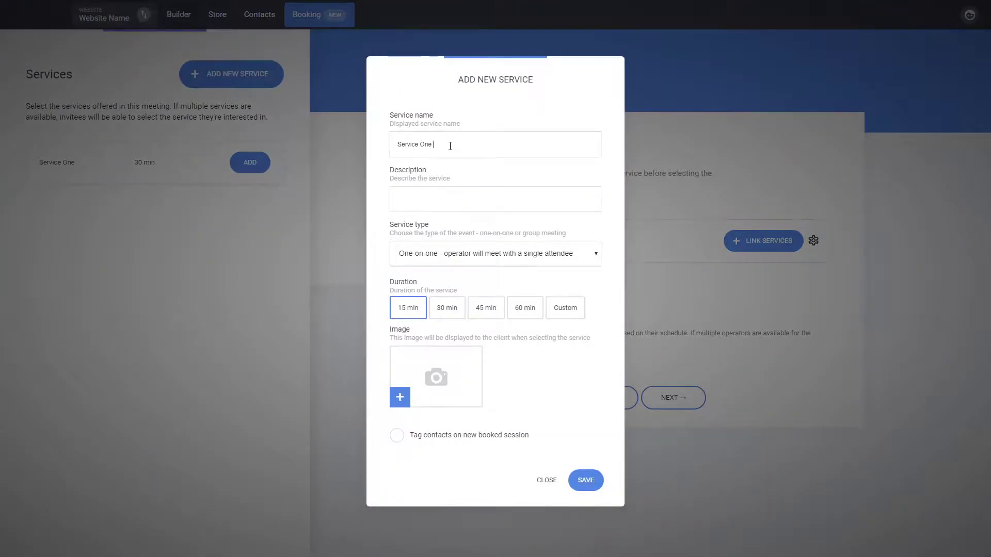
{"action": "key", "text": "ctrl+shift+Left"}
{"action": "type", "text": "Two"}
{"action": "left_click", "coordinate": [496, 314]}
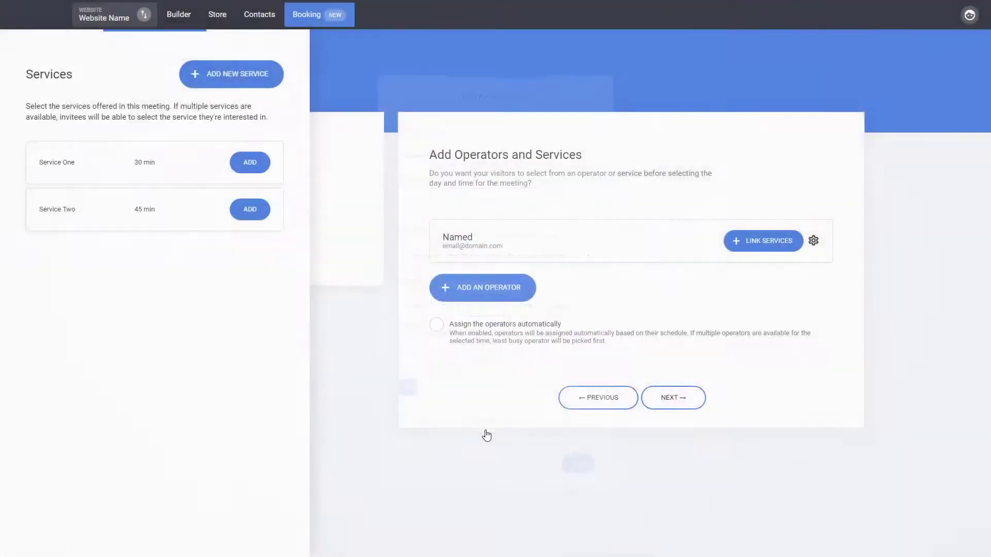
Link Service One and Service Two to the operator Named and save the event
{"action": "left_click", "coordinate": [264, 169]}
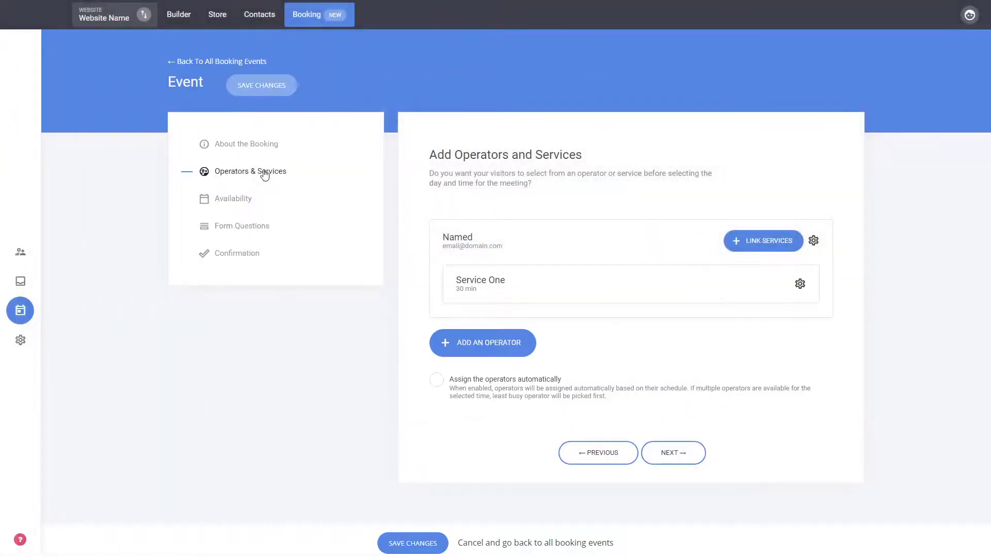
{"action": "left_click", "coordinate": [774, 242]}
{"action": "left_click", "coordinate": [262, 210]}
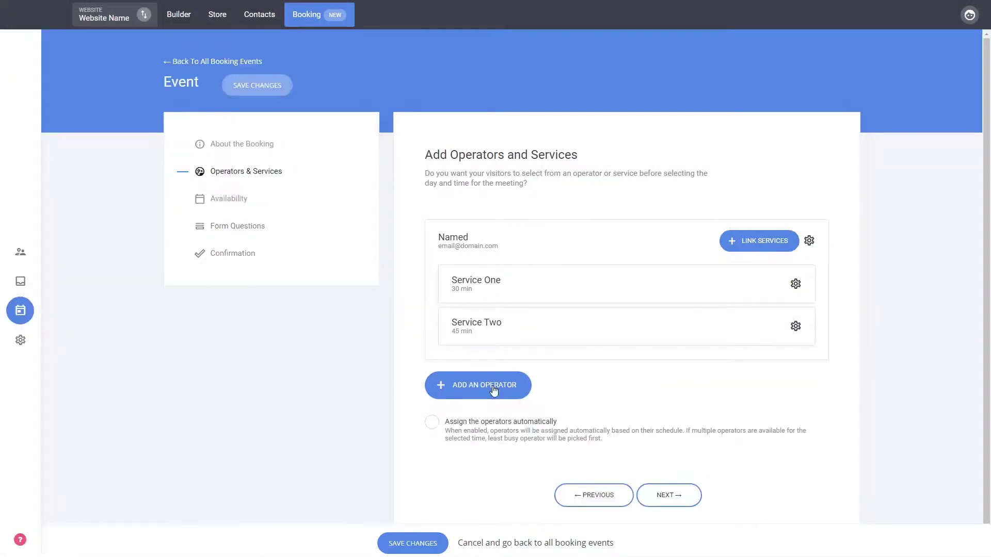
{"action": "left_click", "coordinate": [414, 544]}
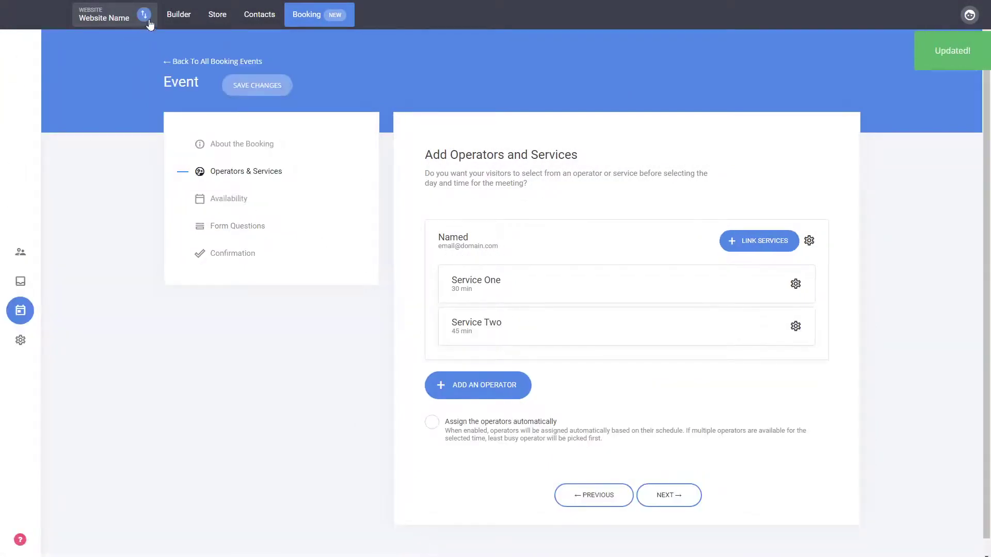
Preview the site and book Service Two on June 5 at the 08:30 slot
{"action": "left_click", "coordinate": [181, 17]}
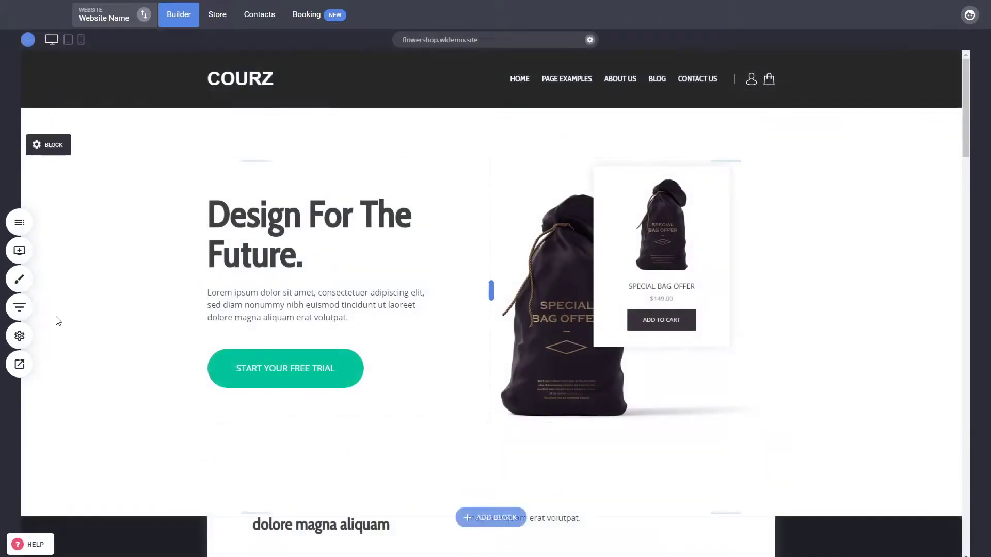
{"action": "left_click", "coordinate": [19, 364]}
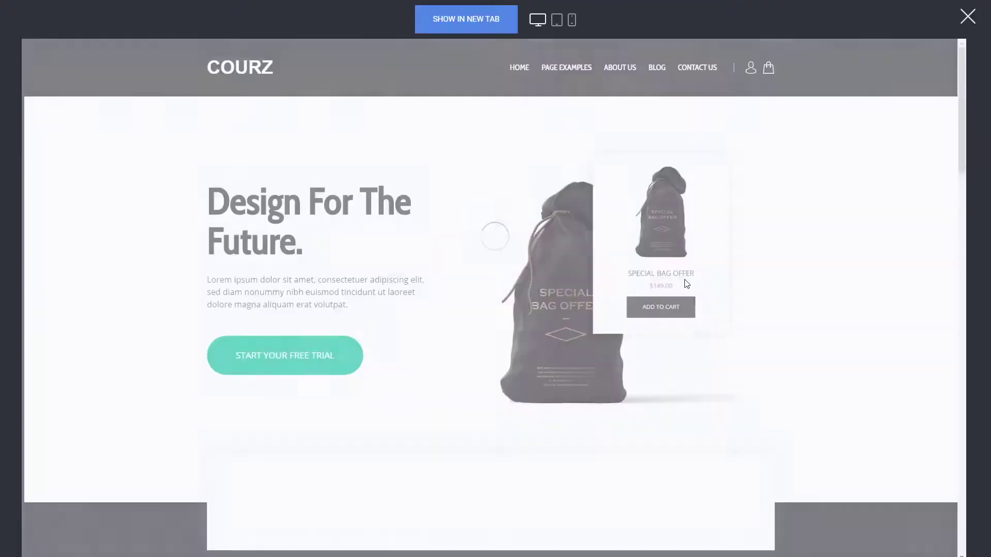
{"action": "scroll", "coordinate": [686, 283], "scroll_direction": "down", "scroll_amount": 5}
{"action": "scroll", "coordinate": [804, 272], "scroll_direction": "down", "scroll_amount": 4}
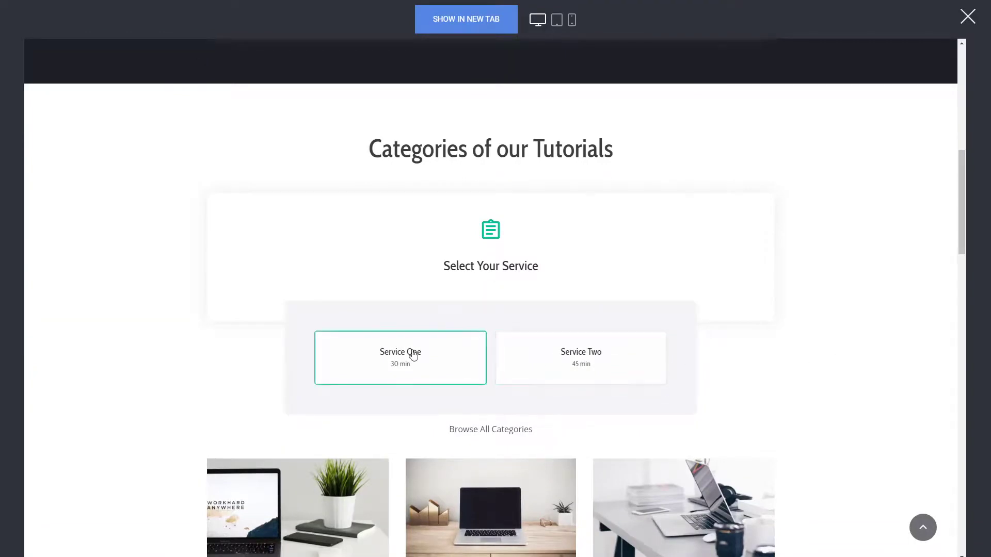
{"action": "left_click", "coordinate": [606, 367]}
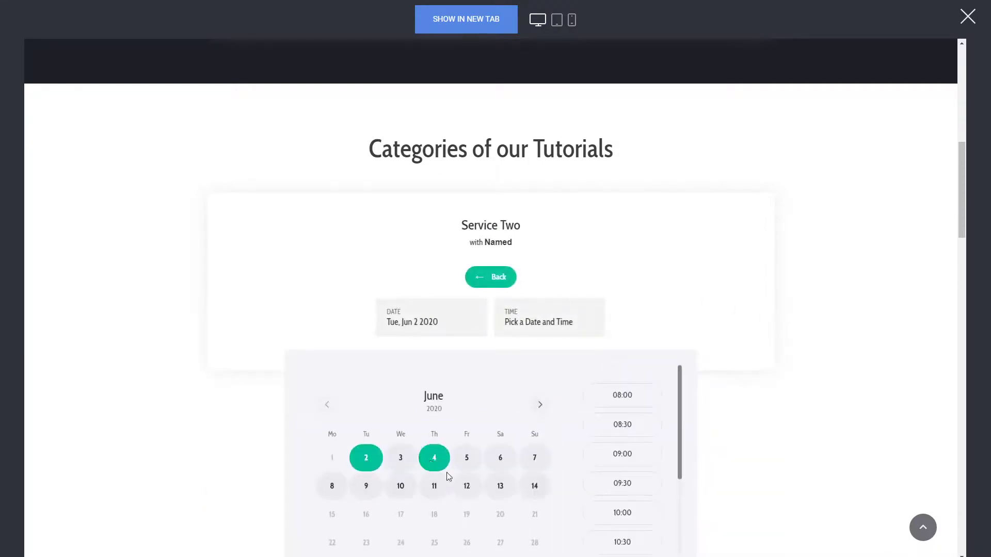
{"action": "left_click", "coordinate": [470, 464]}
{"action": "left_click", "coordinate": [603, 431]}
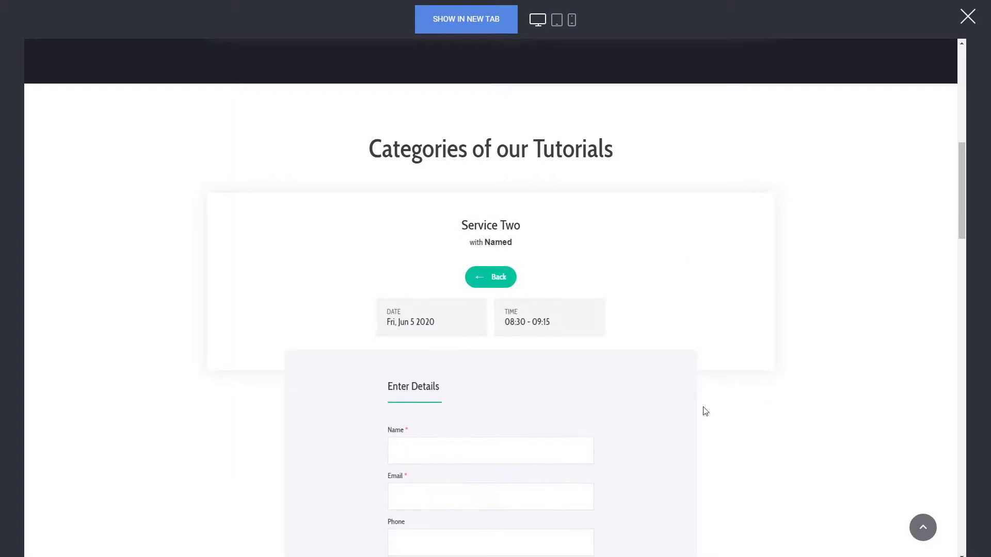
Go back twice to the service selection step and close the preview
{"action": "scroll", "coordinate": [664, 311], "scroll_direction": "down", "scroll_amount": 3}
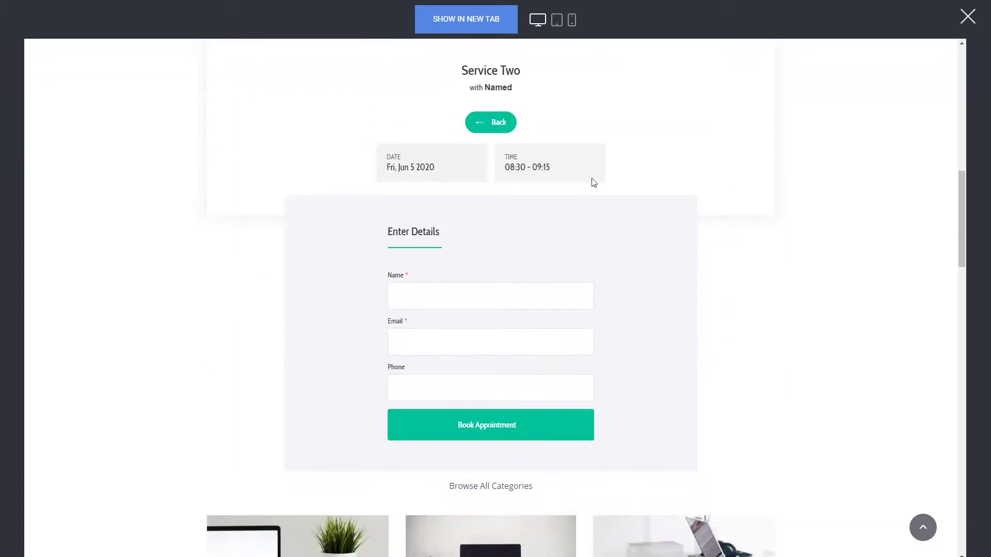
{"action": "left_click", "coordinate": [489, 121]}
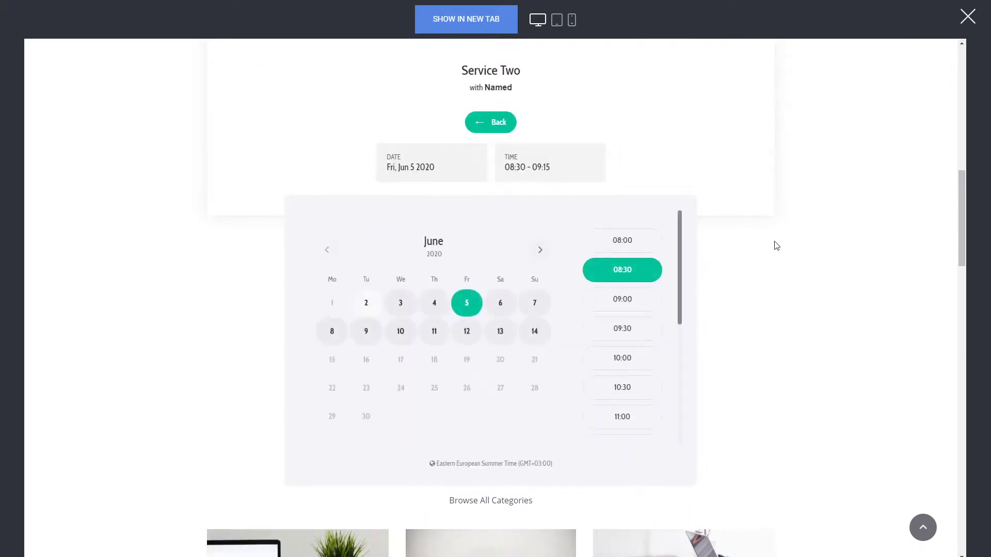
{"action": "scroll", "coordinate": [779, 236], "scroll_direction": "up", "scroll_amount": 2}
{"action": "left_click", "coordinate": [490, 223]}
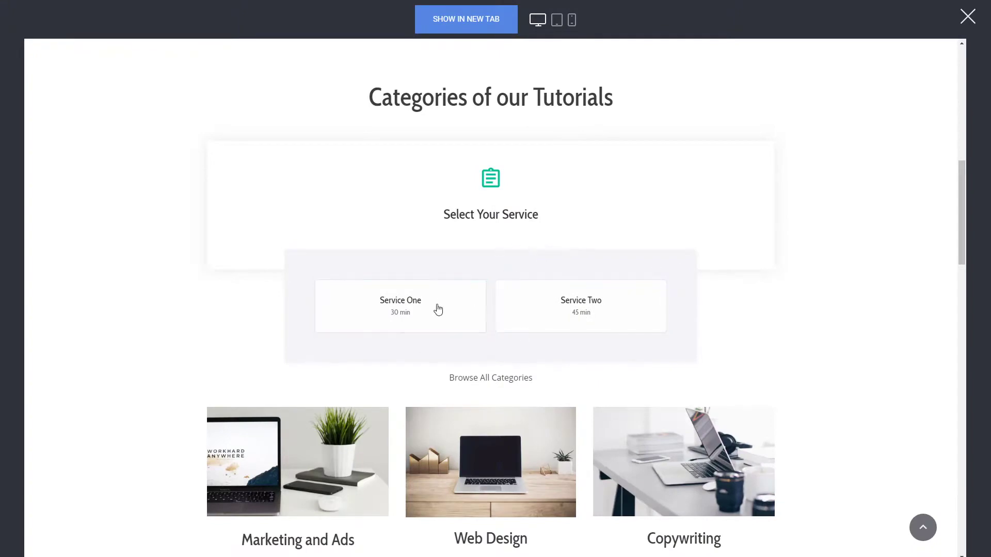
{"action": "left_click", "coordinate": [966, 16]}
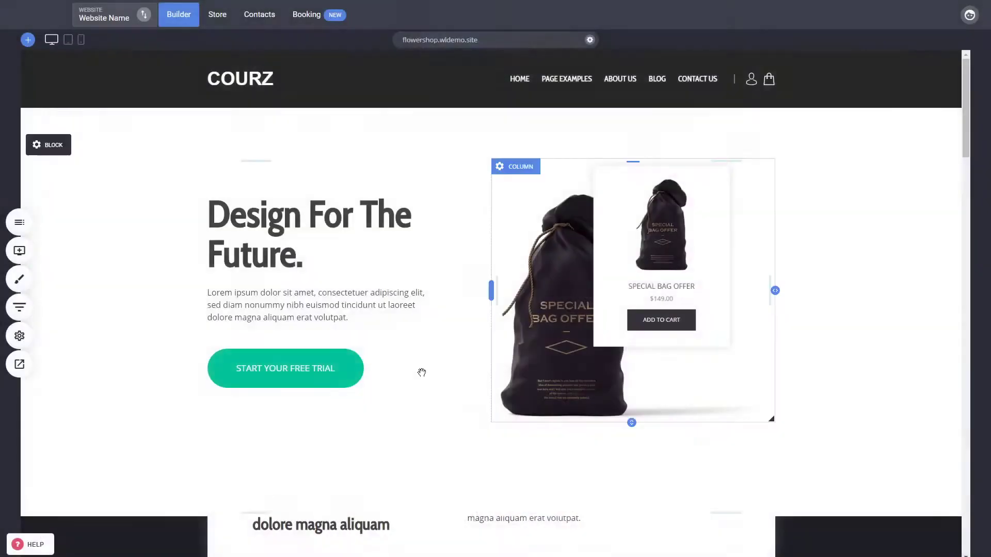
Switch the editor to phone view, showing the Select Your Service block in a narrow column
{"action": "scroll", "coordinate": [903, 454], "scroll_direction": "down", "scroll_amount": 10}
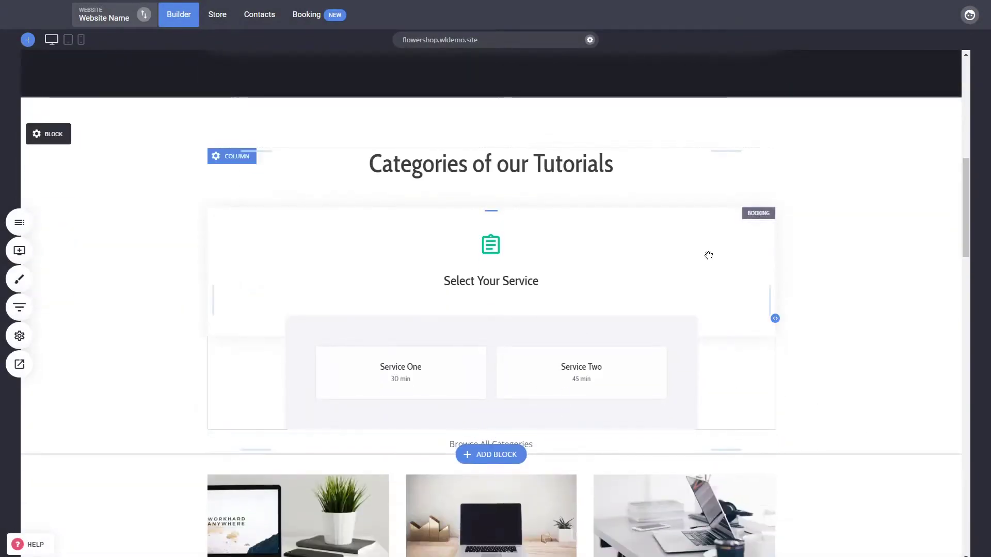
{"action": "left_click", "coordinate": [610, 286]}
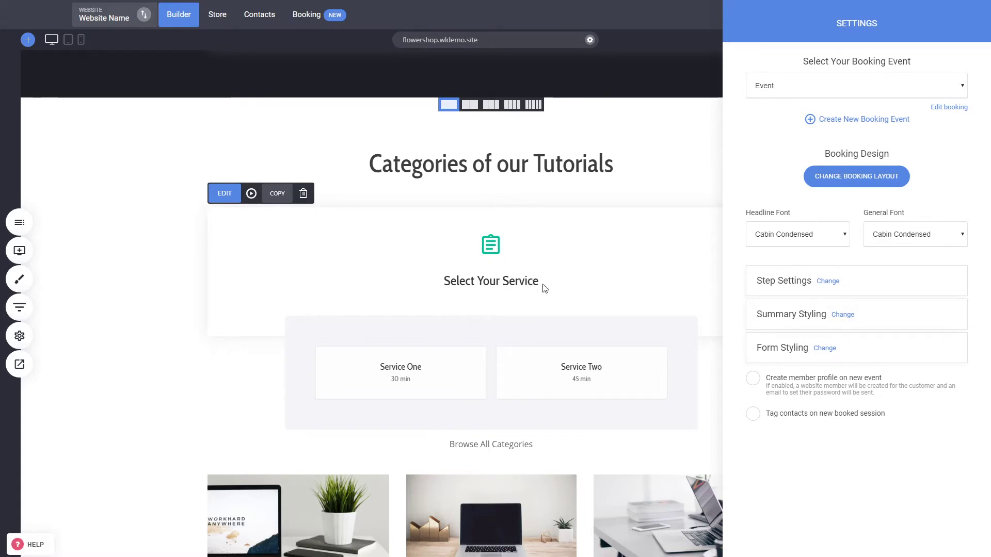
{"action": "left_click", "coordinate": [361, 264]}
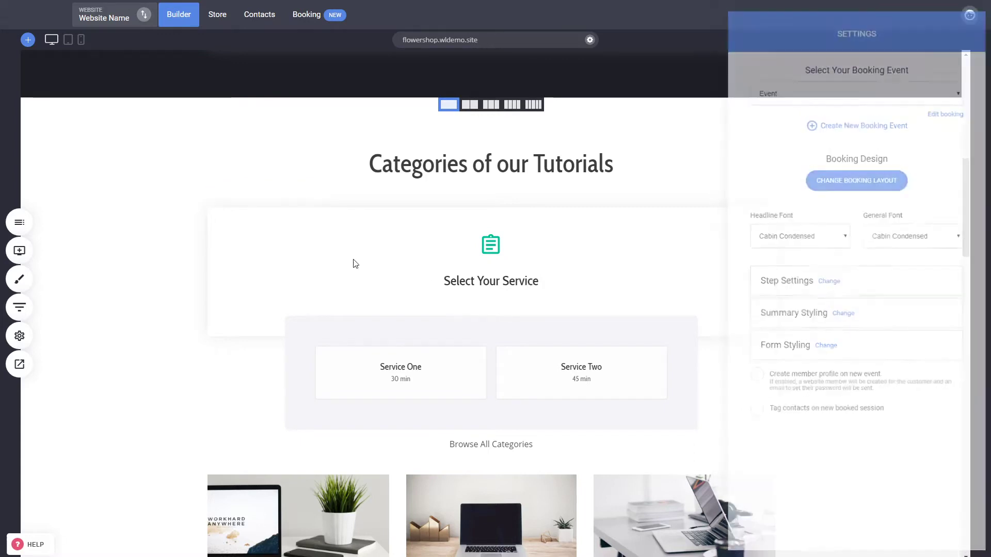
{"action": "left_click", "coordinate": [82, 43]}
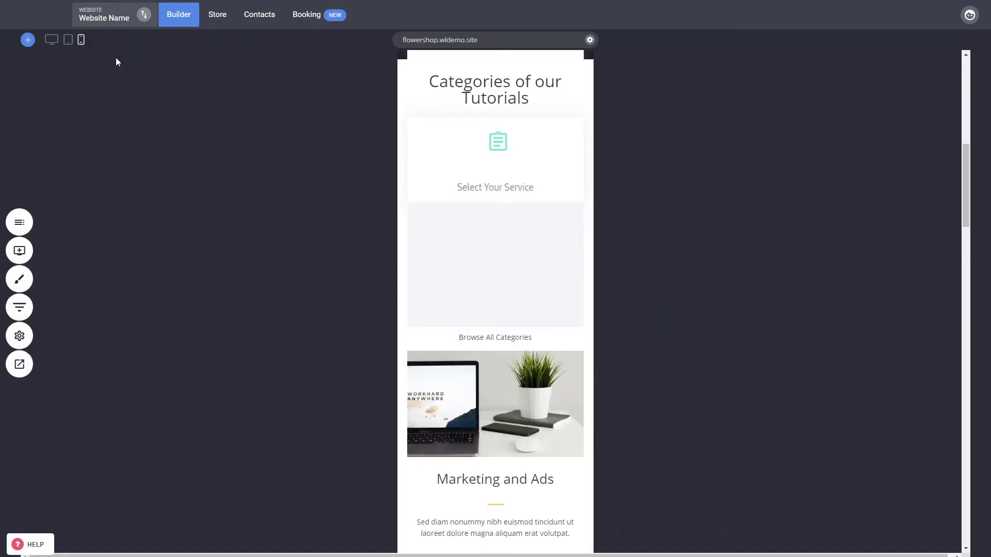